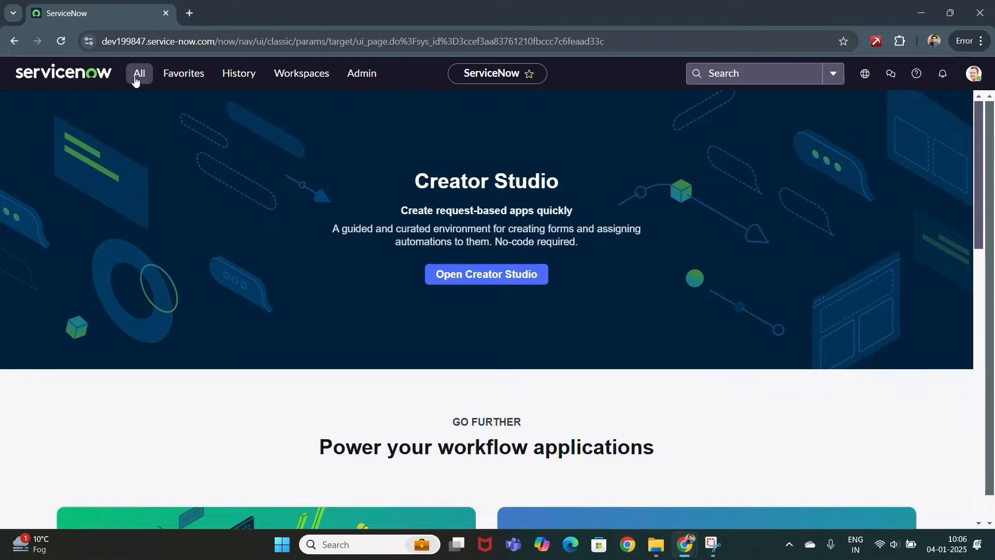
- Filter the navigator for Incident and create a new incident record, INC0010007
{"action": "left_click", "coordinate": [136, 80]}
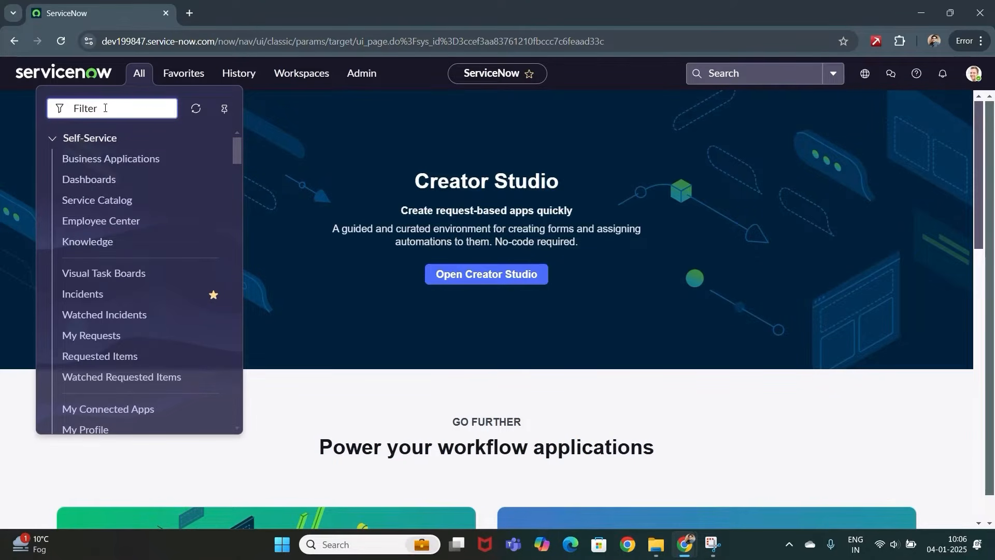
{"action": "type", "text": "Incident"}
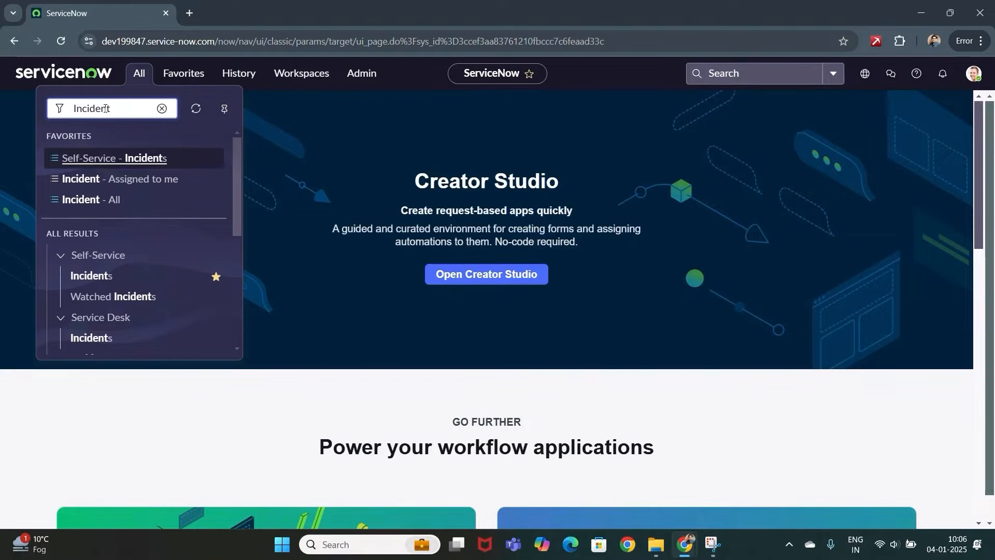
{"action": "scroll", "coordinate": [123, 229], "scroll_direction": "down", "scroll_amount": 3}
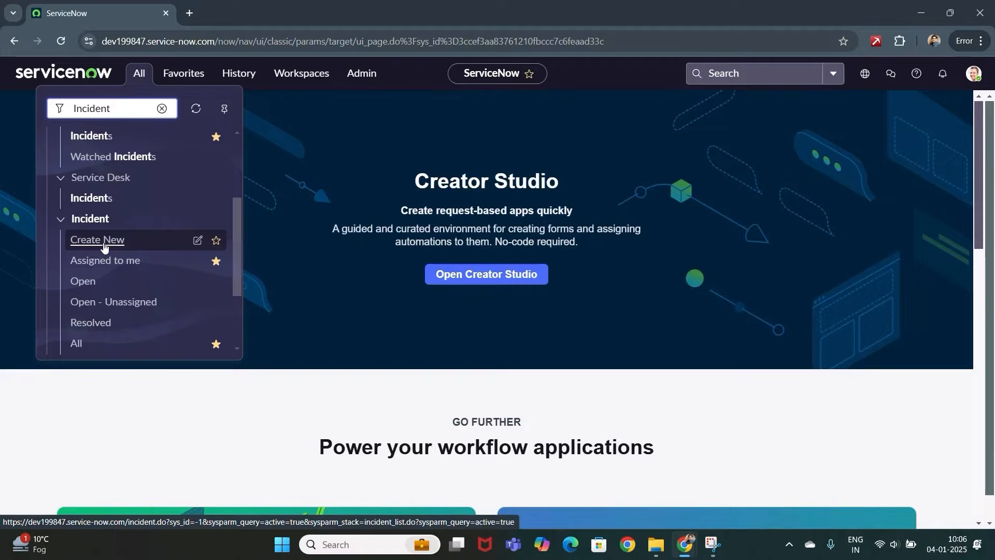
{"action": "left_click", "coordinate": [104, 242]}
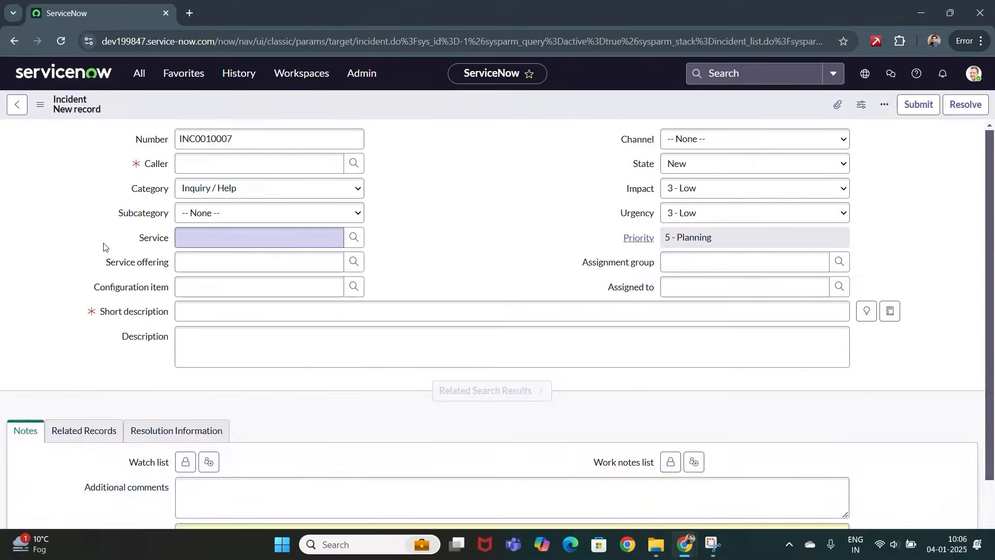
- Pick the caller from the matching people and set short description 'Outlook Issue'
{"action": "left_click", "coordinate": [268, 159]}
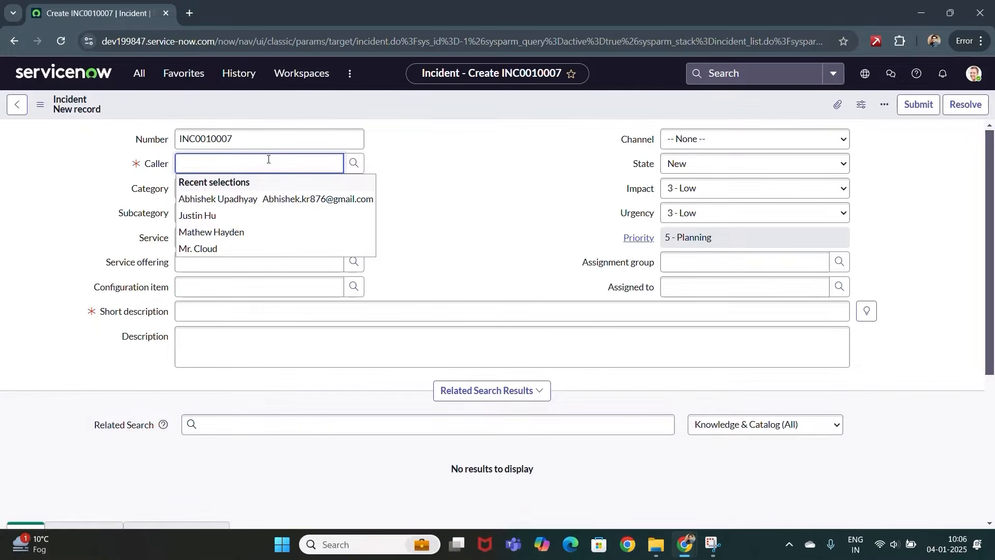
{"action": "type", "text": "Math"}
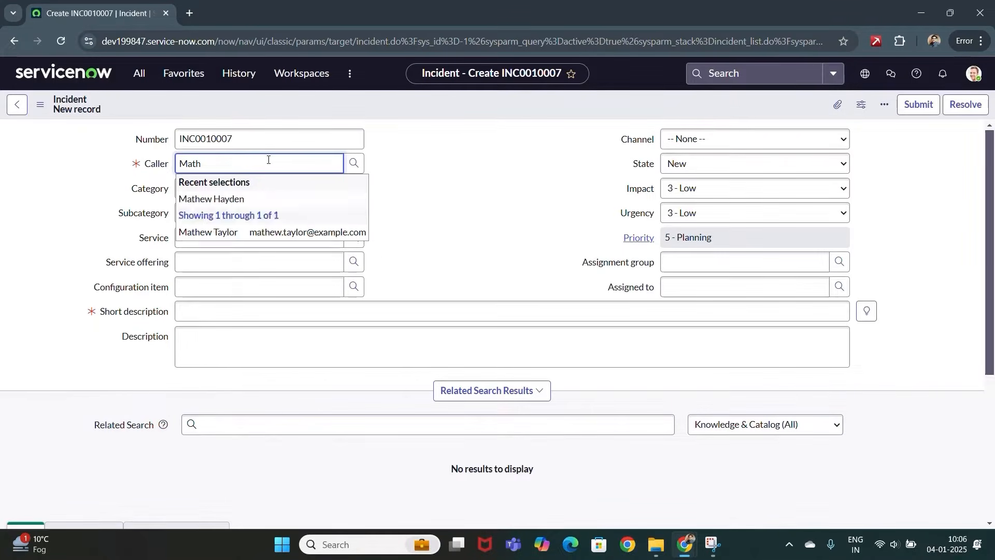
{"action": "left_click", "coordinate": [246, 200]}
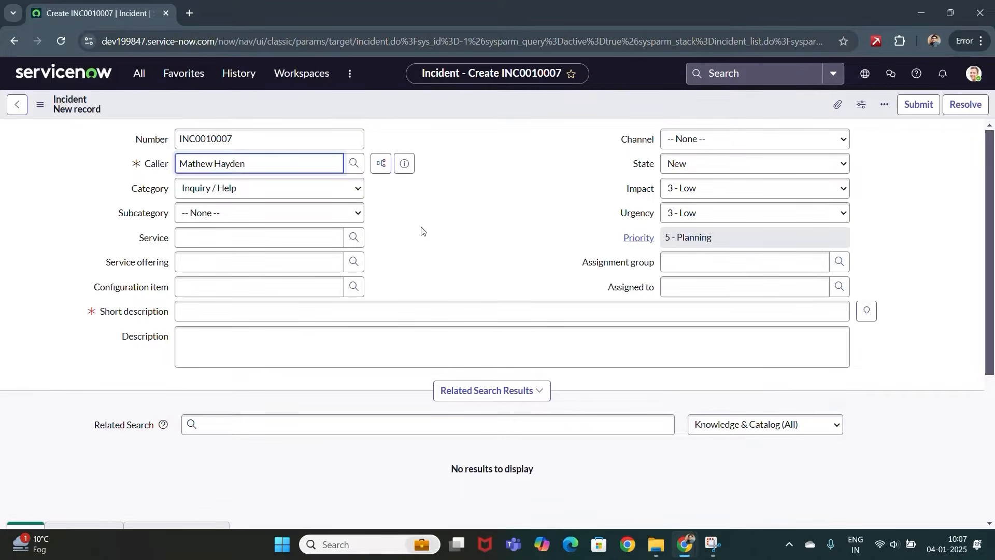
{"action": "left_click", "coordinate": [231, 313]}
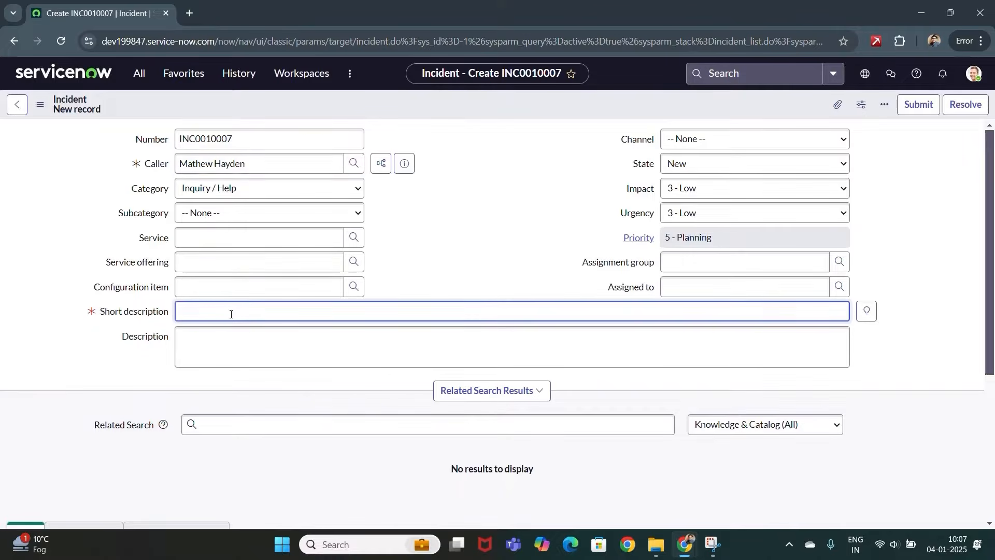
{"action": "type", "text": "Outlook Issue"}
- Describe Outlook repeatedly asking for the password and add the caller's contact number
{"action": "left_click", "coordinate": [225, 337]}
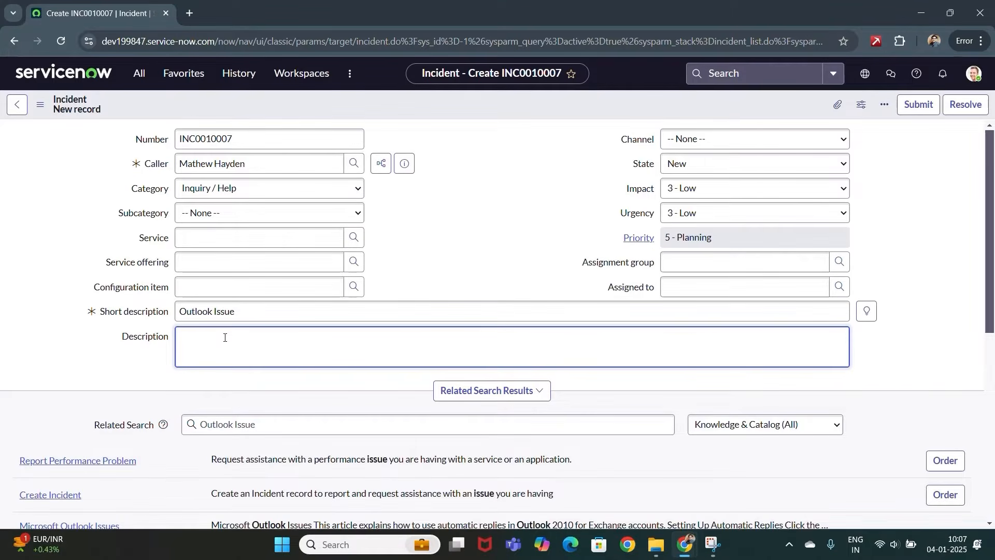
{"action": "type", "text": "Outlook is asking for need Password a"}
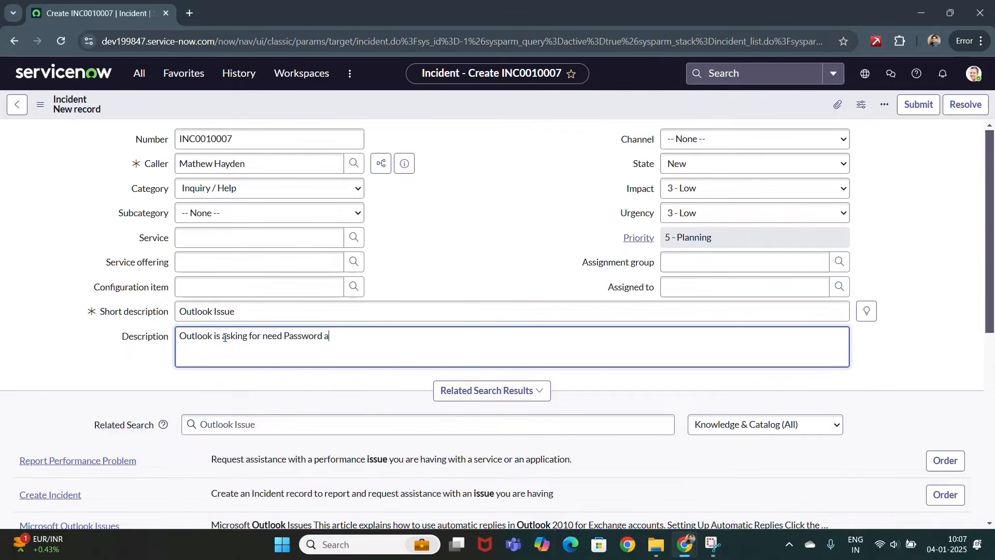
{"action": "type", "text": "gain and again. Not able to work o"}
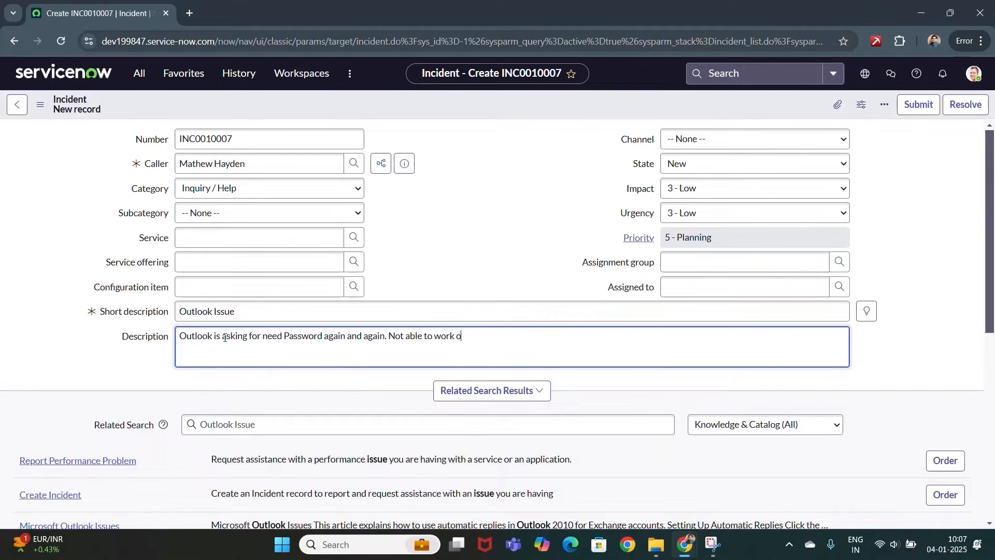
{"action": "type", "text": "n the app."}
{"action": "key", "text": "Return"}
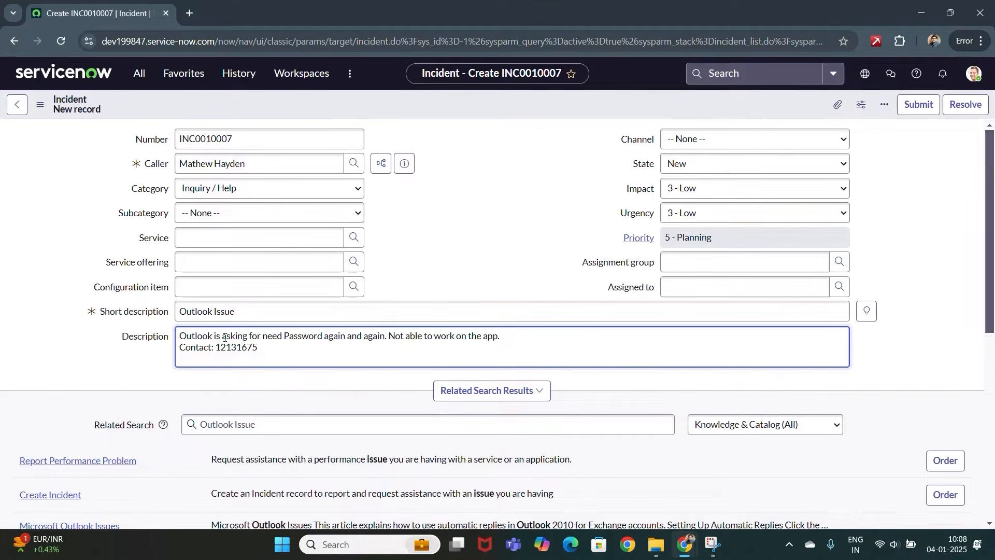
{"action": "left_click", "coordinate": [535, 229]}
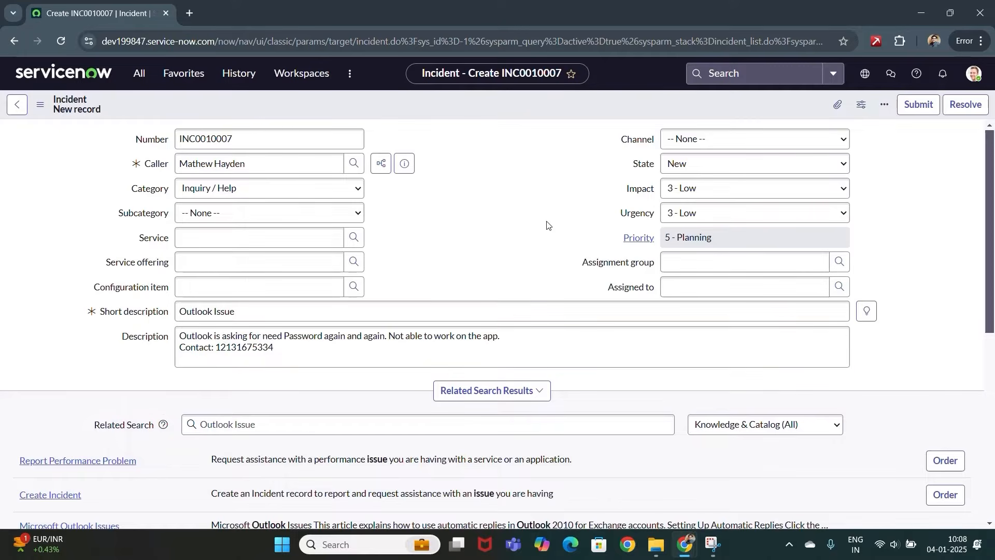
- Set Channel to Self-service and Impact and Urgency to 2 - Medium, giving Priority 3 - Moderate
{"action": "left_click", "coordinate": [747, 145]}
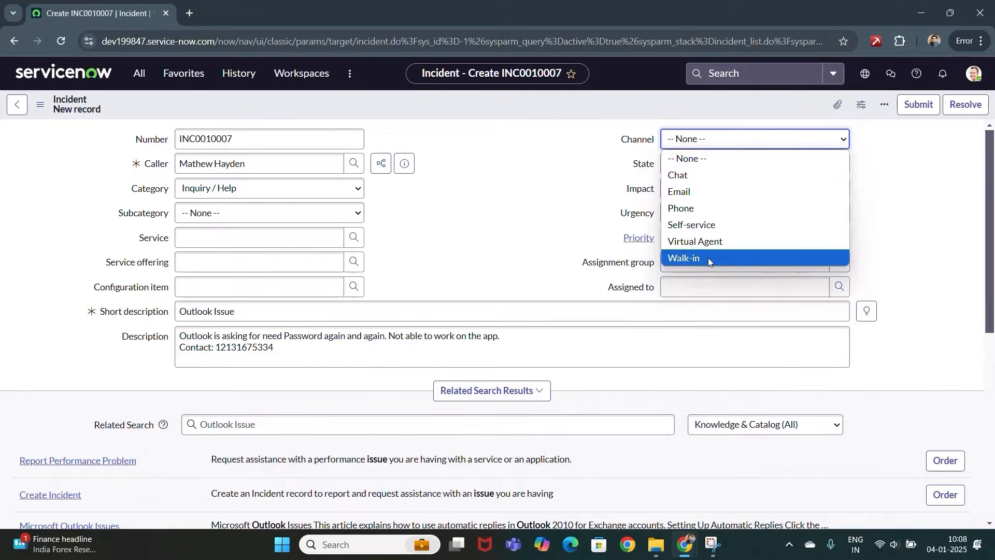
{"action": "left_click", "coordinate": [723, 223]}
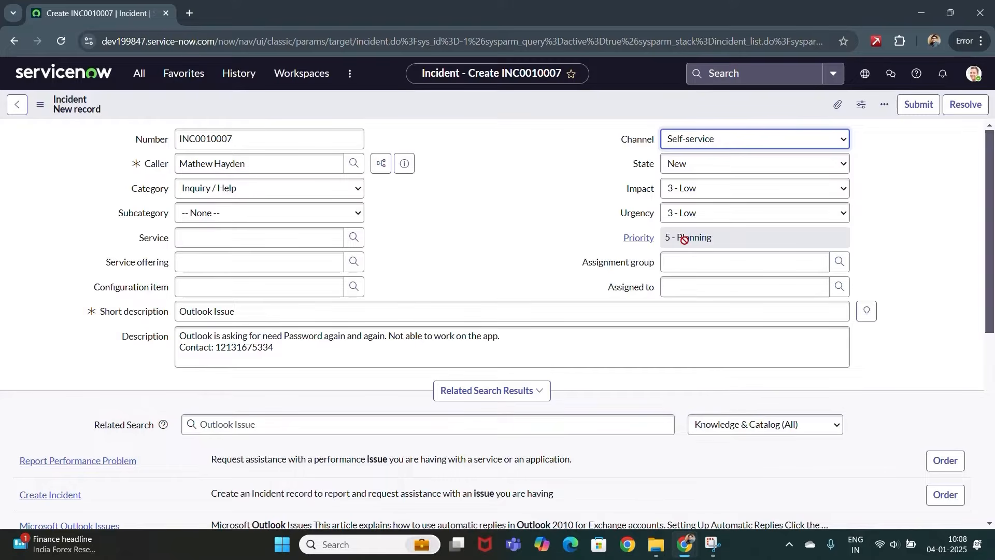
{"action": "left_click", "coordinate": [766, 193]}
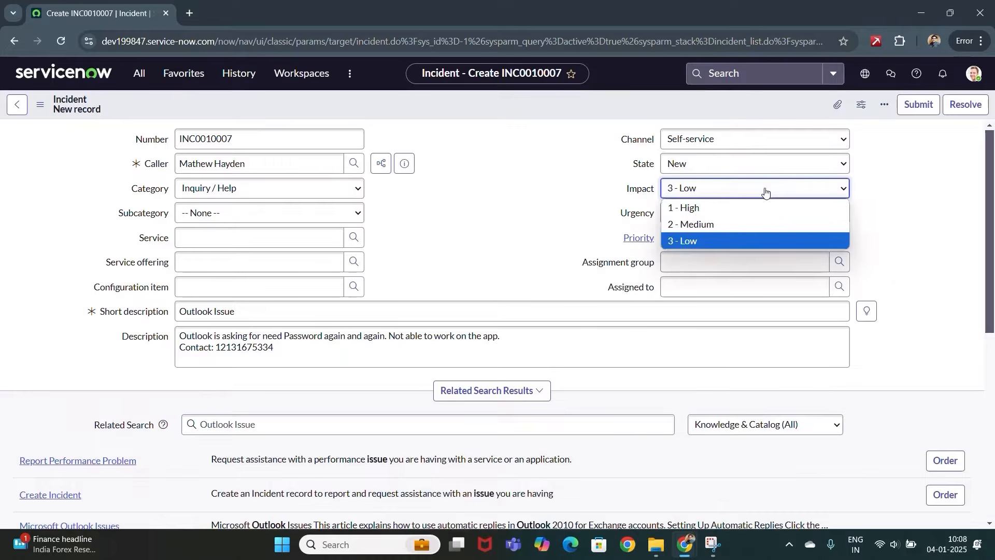
{"action": "left_click", "coordinate": [718, 225]}
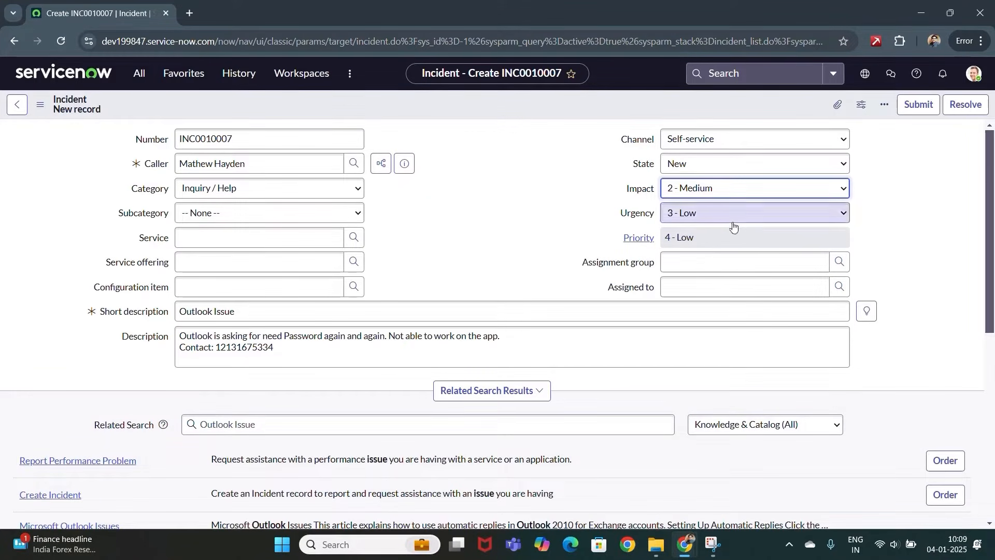
{"action": "left_click", "coordinate": [698, 241]}
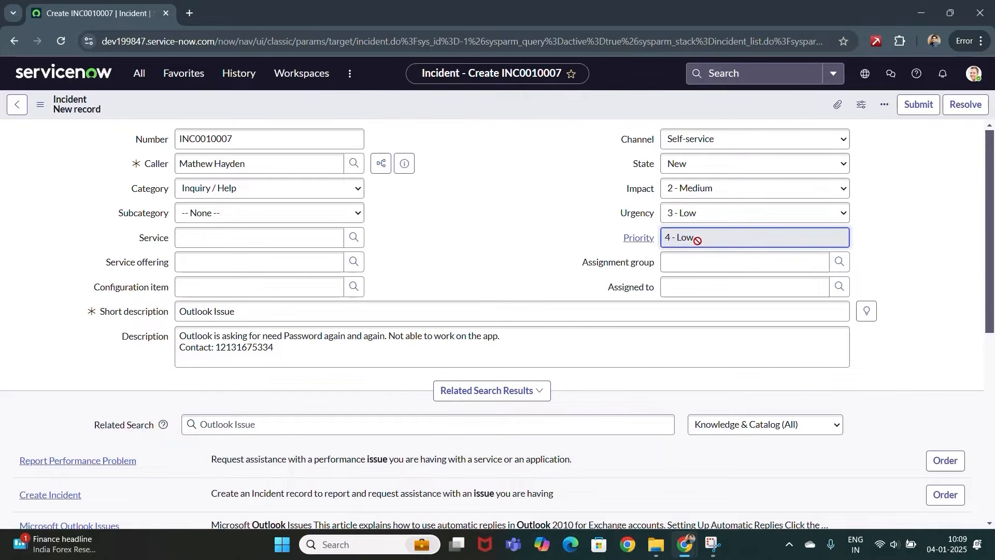
{"action": "left_click", "coordinate": [718, 218]}
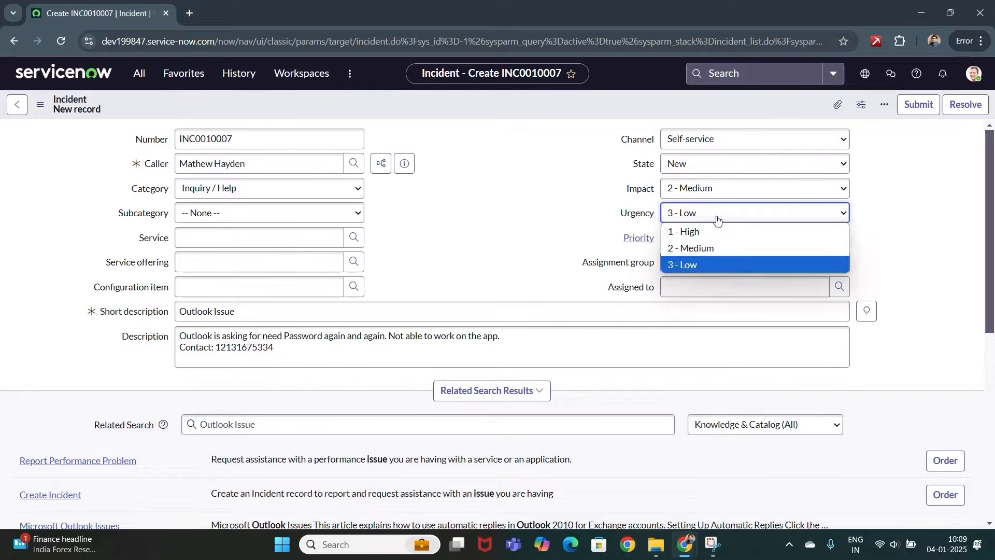
{"action": "left_click", "coordinate": [689, 249]}
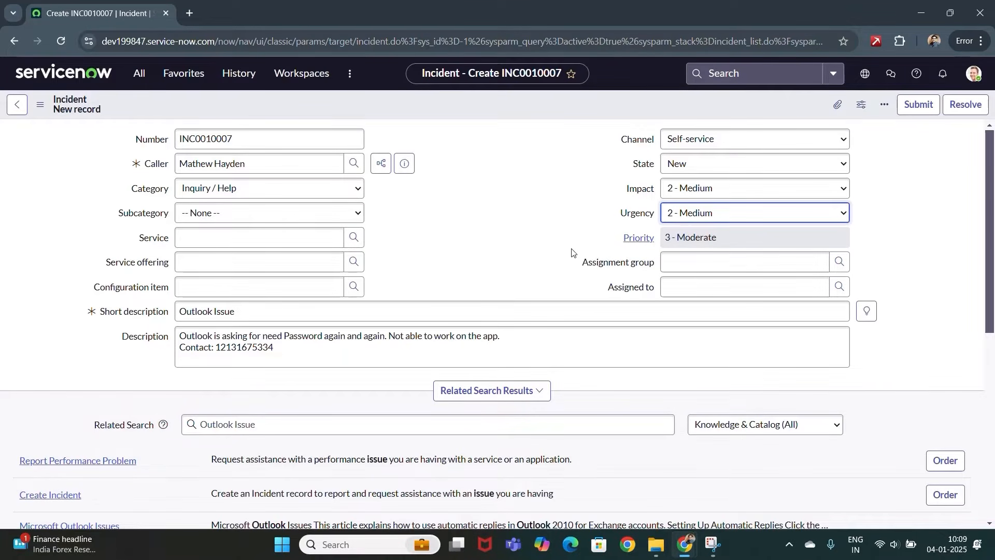
{"action": "left_click", "coordinate": [246, 245]}
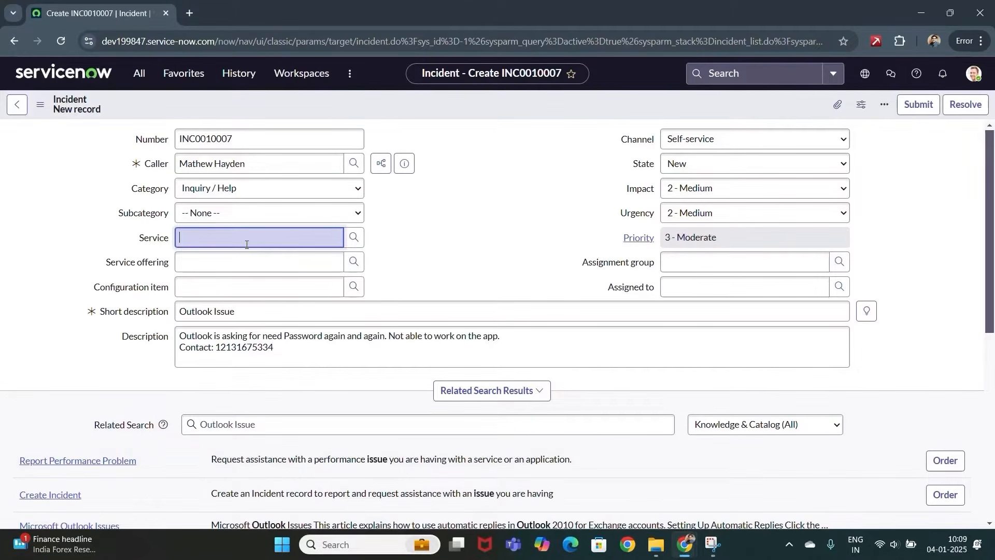
- Set service MS_service, offering MS_Serviceofferings and group Office365Admin, then submit the incident
{"action": "left_click", "coordinate": [247, 245]}
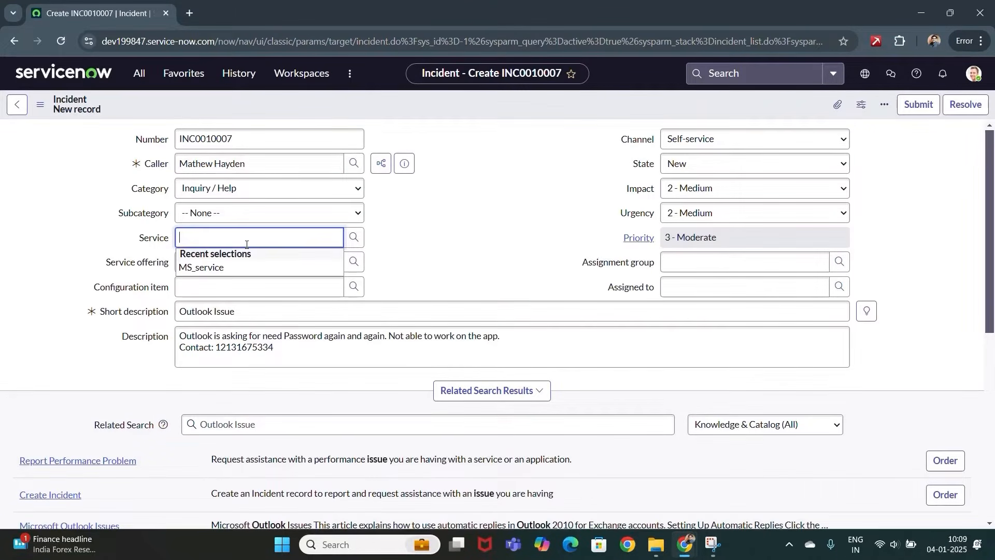
{"action": "left_click", "coordinate": [192, 268]}
{"action": "left_click", "coordinate": [193, 264]}
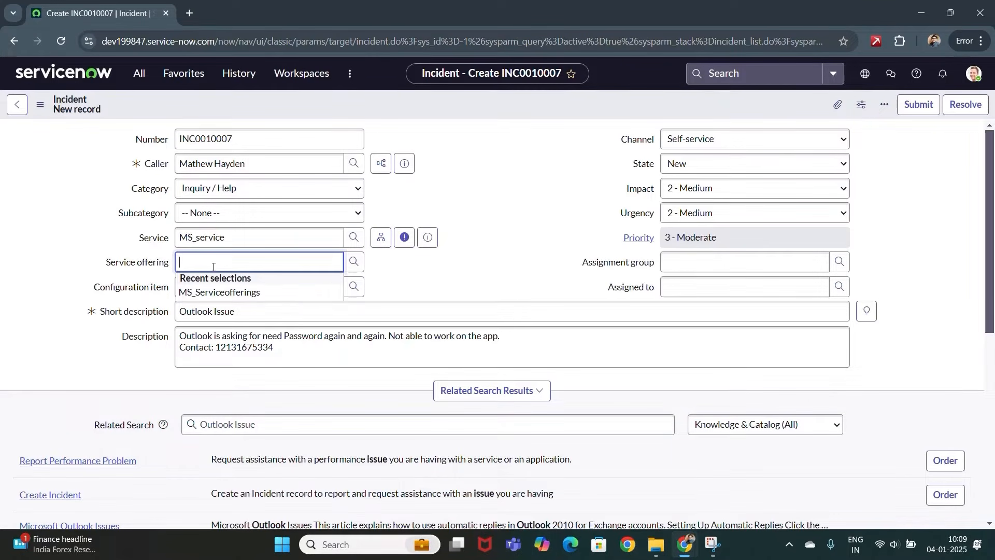
{"action": "left_click", "coordinate": [232, 294]}
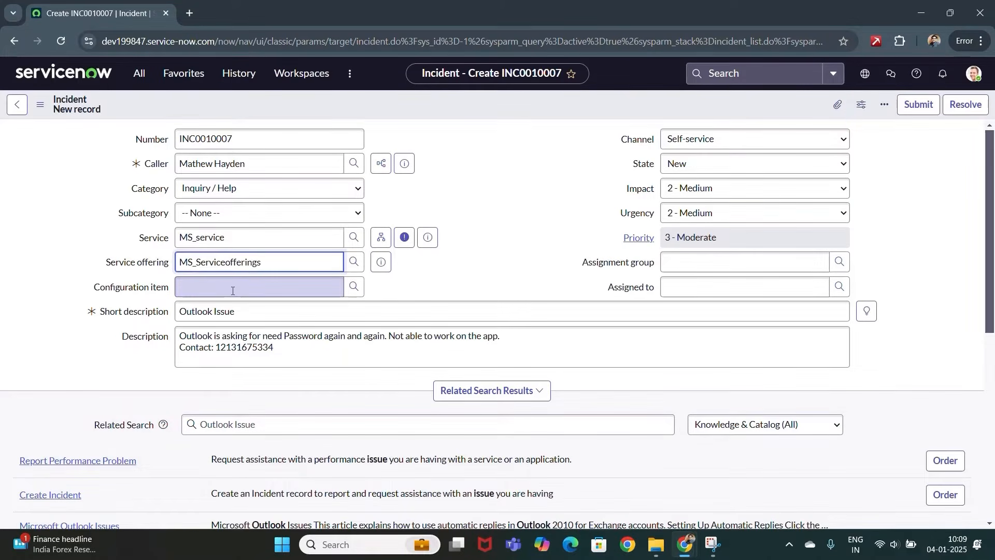
{"action": "left_click", "coordinate": [699, 259]}
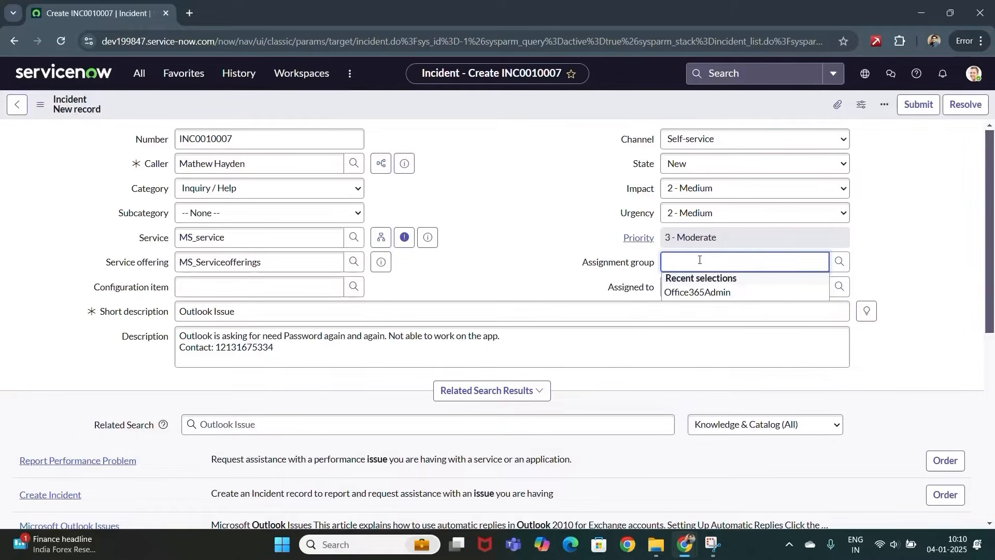
{"action": "left_click", "coordinate": [685, 293]}
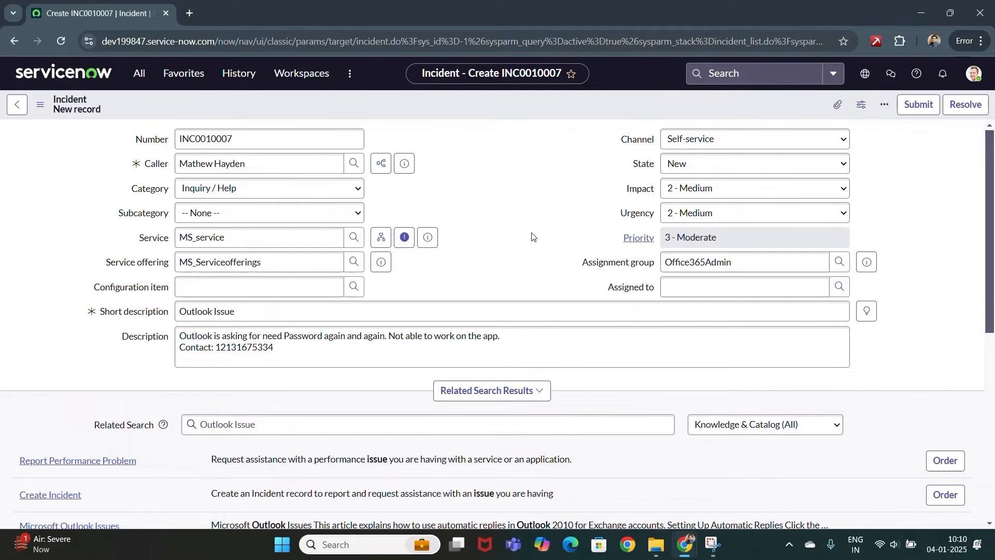
{"action": "scroll", "coordinate": [532, 236], "scroll_direction": "down", "scroll_amount": 1}
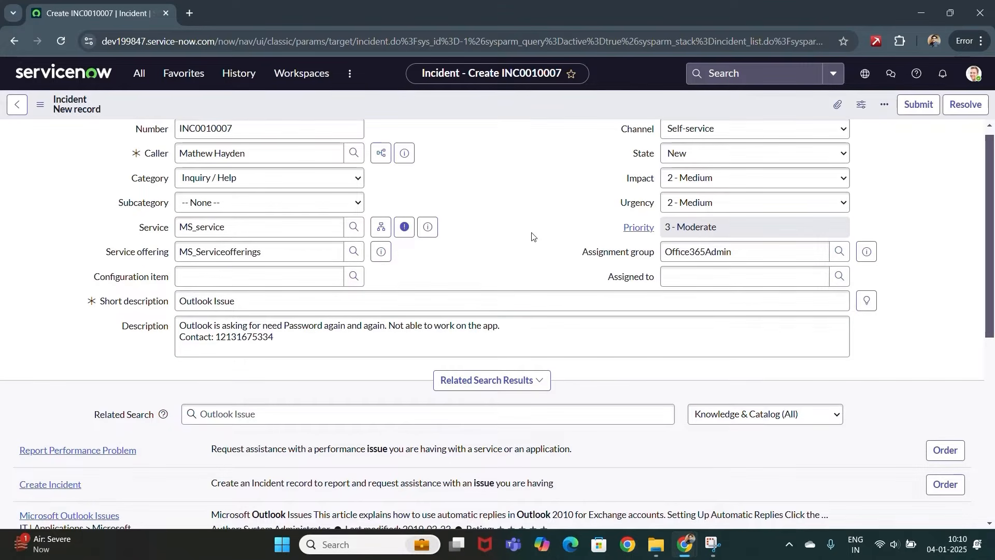
{"action": "scroll", "coordinate": [532, 236], "scroll_direction": "up", "scroll_amount": 1}
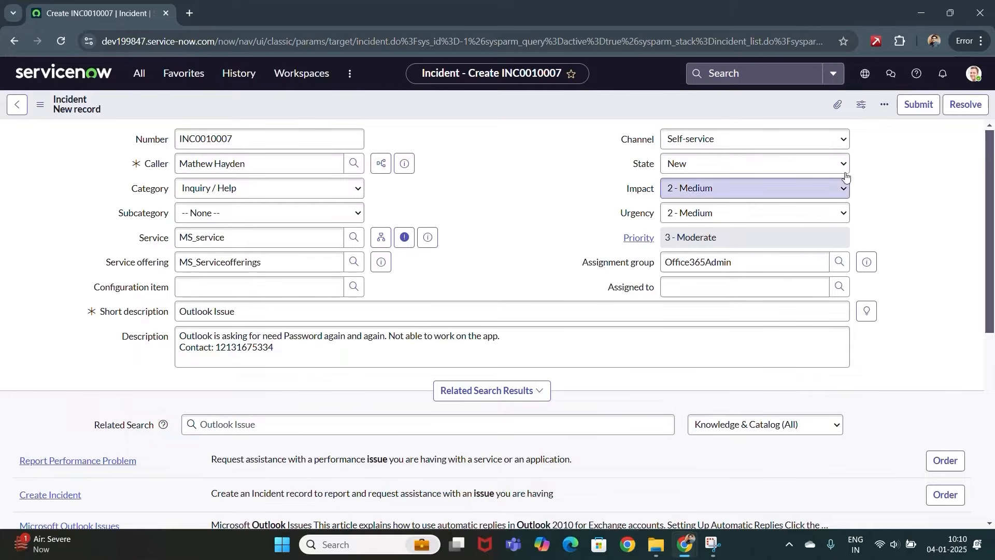
{"action": "left_click", "coordinate": [922, 106]}
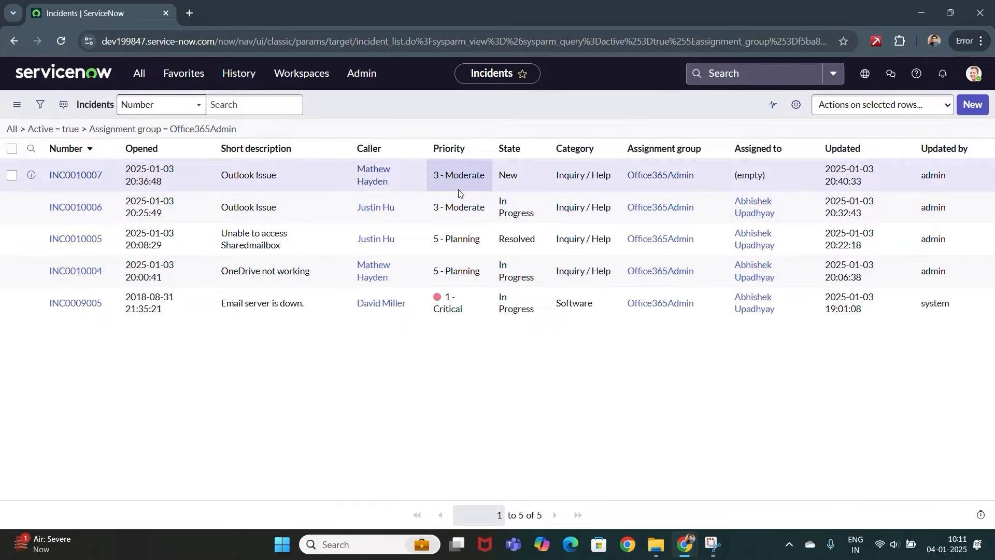
- Review INC0010007's number, opened time, New state and empty assignee in the list, then open it
{"action": "left_click", "coordinate": [705, 175]}
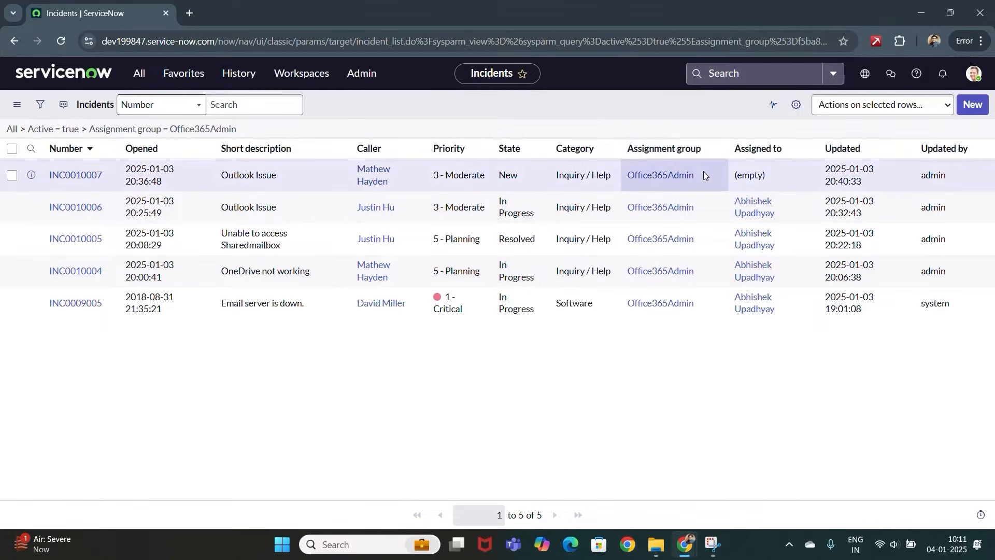
{"action": "left_click", "coordinate": [273, 175]}
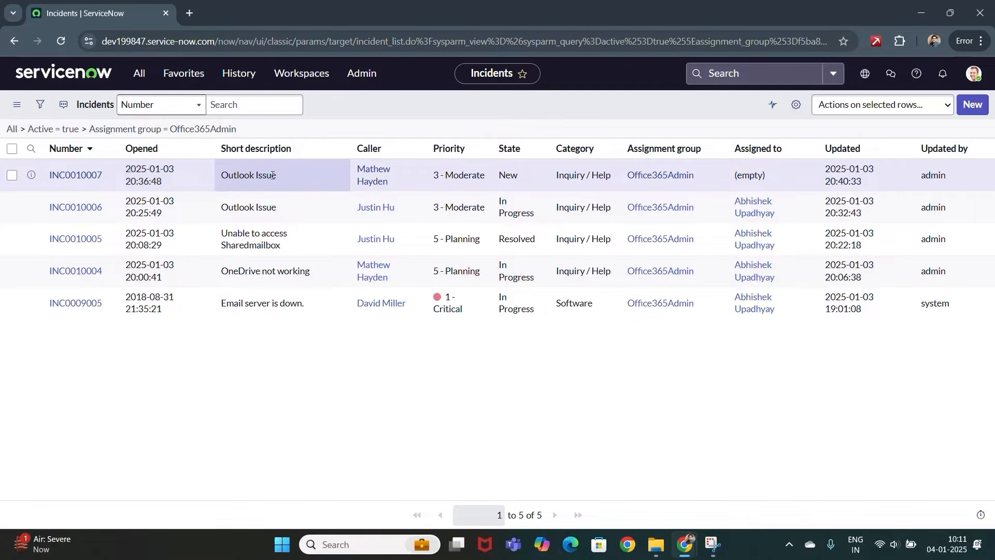
{"action": "left_click", "coordinate": [760, 184]}
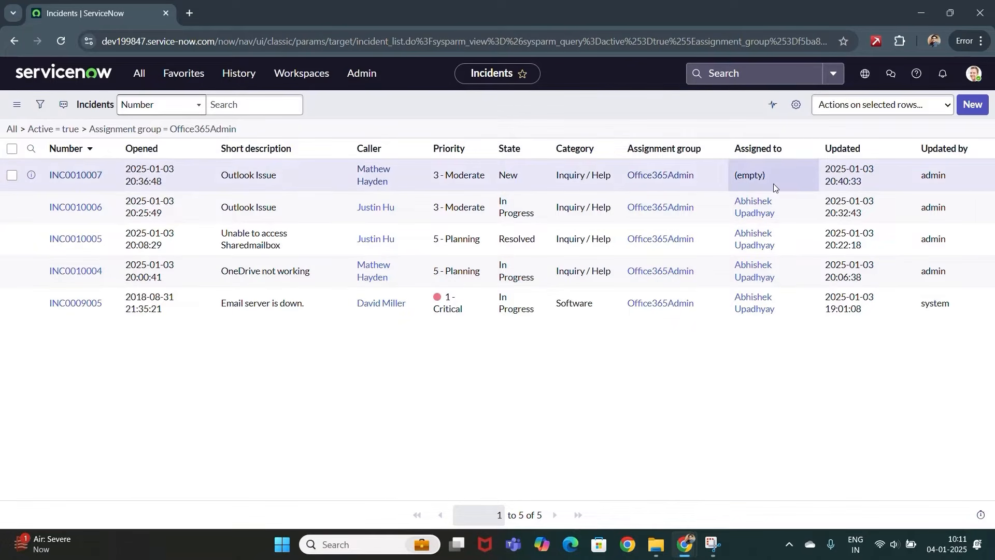
{"action": "left_click", "coordinate": [625, 178]}
{"action": "left_click", "coordinate": [249, 179]}
{"action": "left_click", "coordinate": [129, 185]}
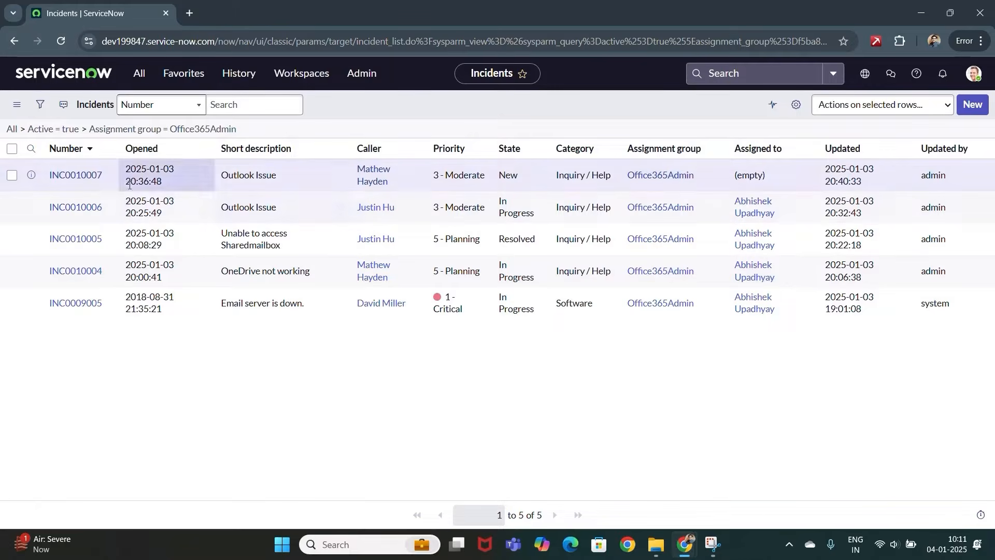
{"action": "left_click", "coordinate": [95, 182]}
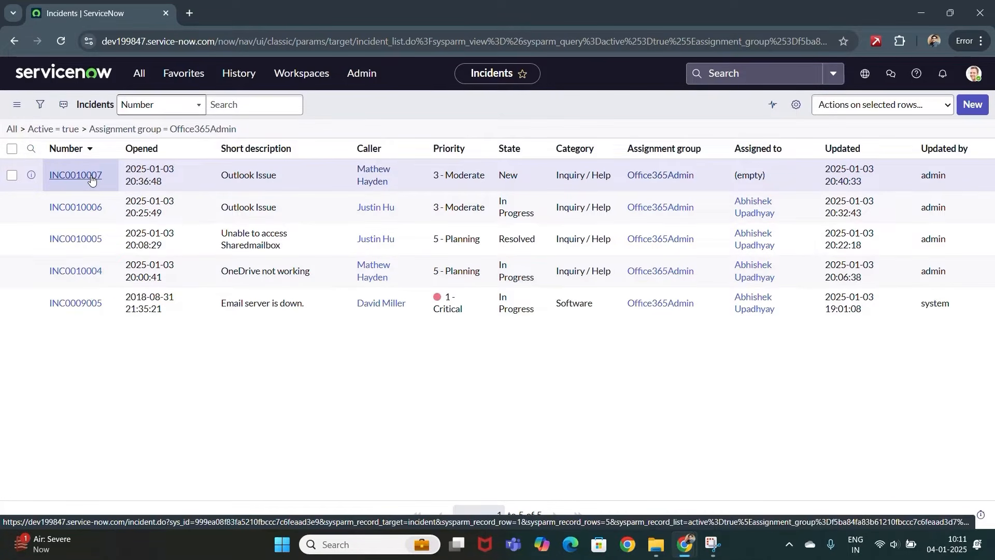
{"action": "left_click", "coordinate": [531, 185]}
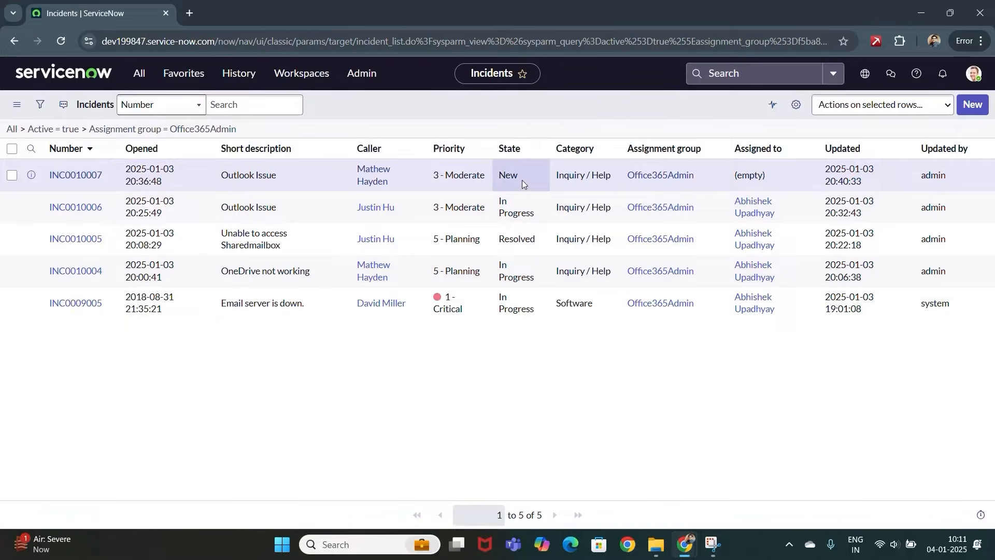
{"action": "left_click", "coordinate": [155, 175]}
{"action": "left_click", "coordinate": [99, 178]}
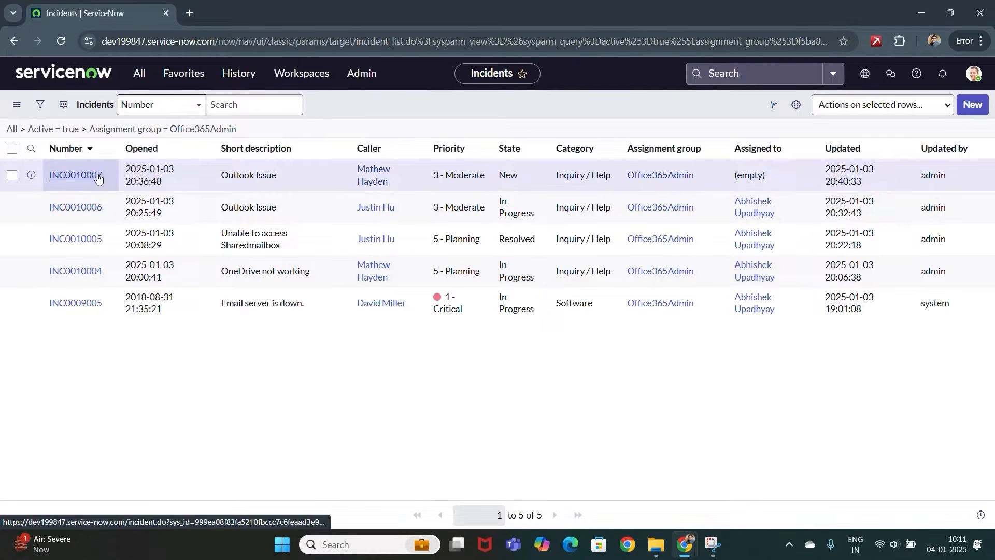
{"action": "left_click", "coordinate": [98, 178]}
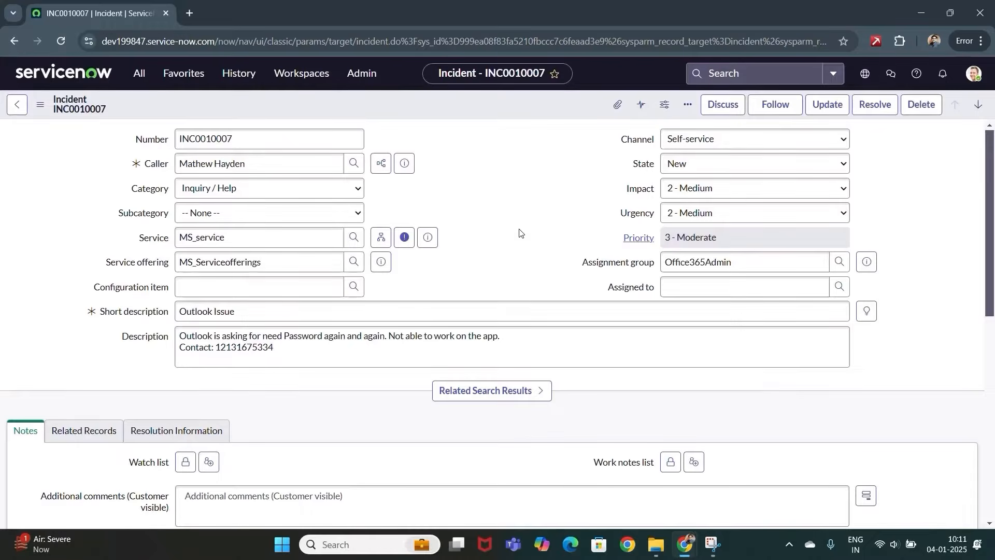
- Assign INC0010007 to the recently chosen engineer and set its State to In Progress
{"action": "left_click", "coordinate": [697, 284]}
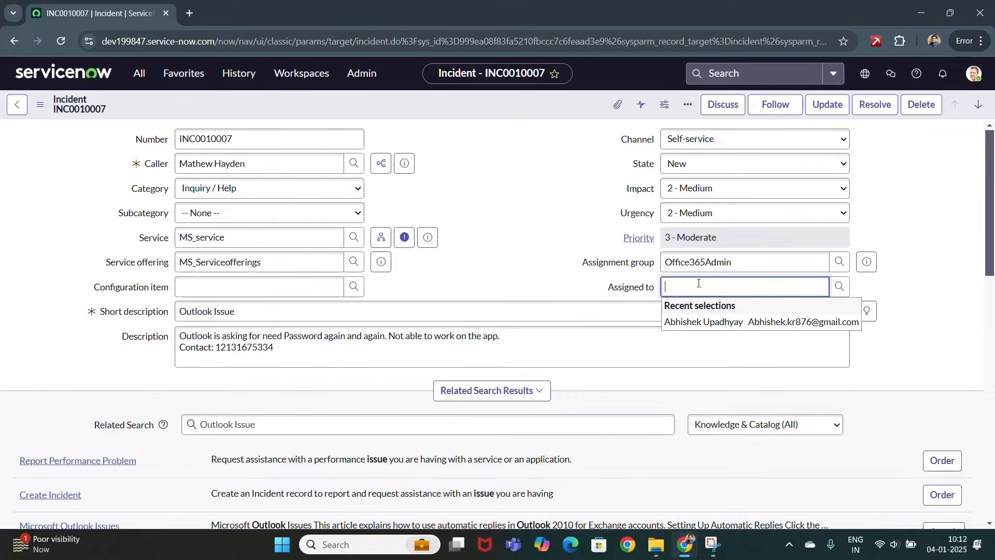
{"action": "left_click", "coordinate": [688, 323]}
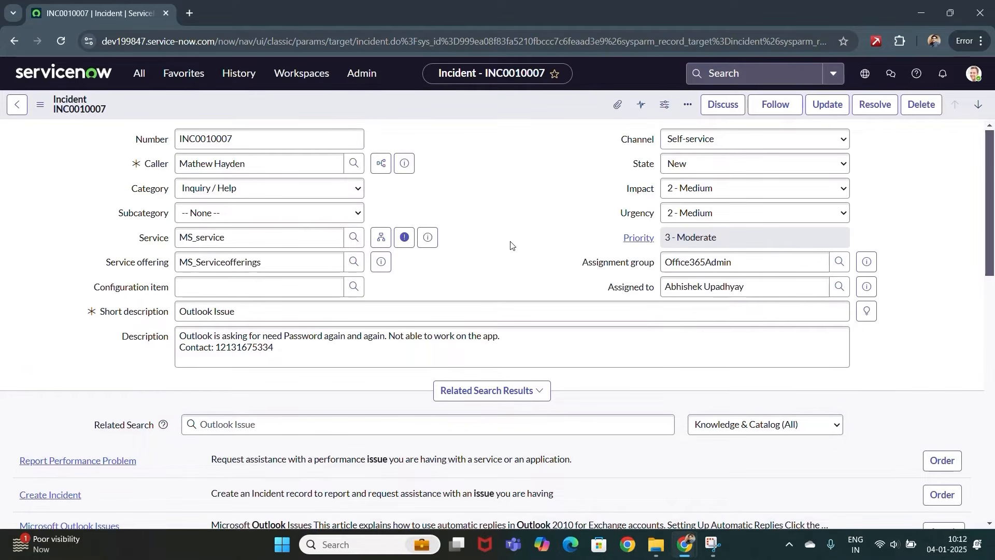
{"action": "scroll", "coordinate": [512, 246], "scroll_direction": "down", "scroll_amount": 4}
{"action": "scroll", "coordinate": [513, 246], "scroll_direction": "up", "scroll_amount": 4}
{"action": "left_click", "coordinate": [737, 165]}
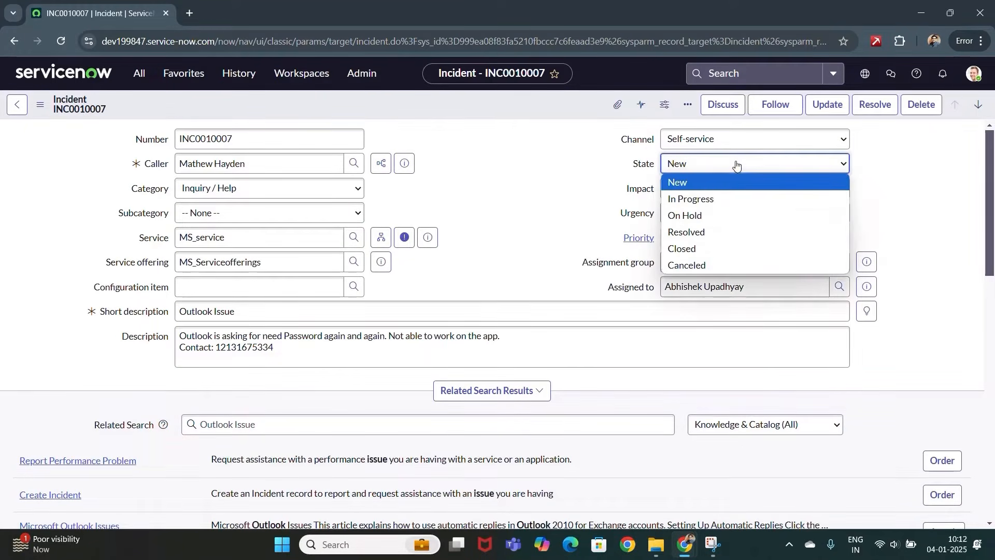
{"action": "left_click", "coordinate": [695, 198]}
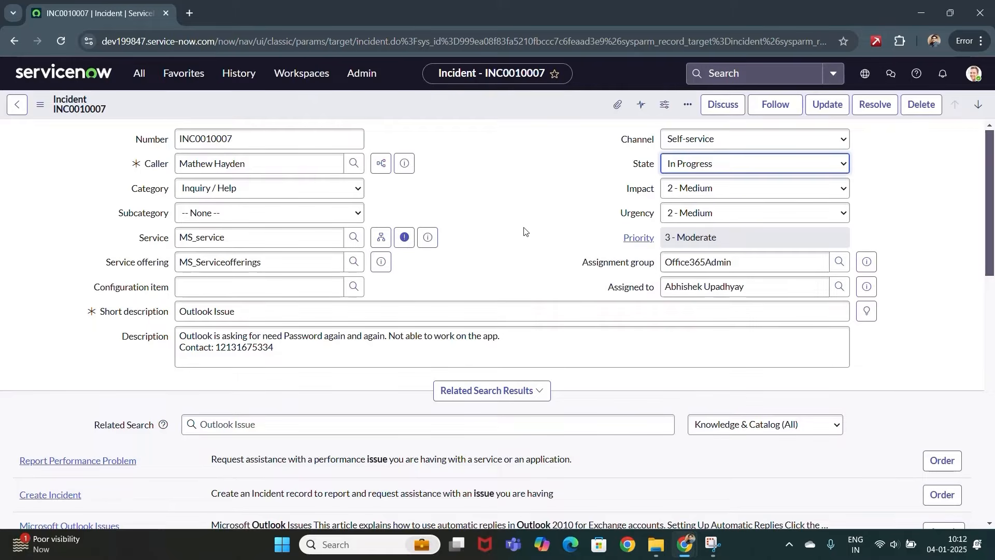
- Post the customer-visible comment 'This ticket has been assigned to an Engineer', signed Office365Admin
{"action": "scroll", "coordinate": [524, 229], "scroll_direction": "down", "scroll_amount": 9}
{"action": "left_click", "coordinate": [325, 273]}
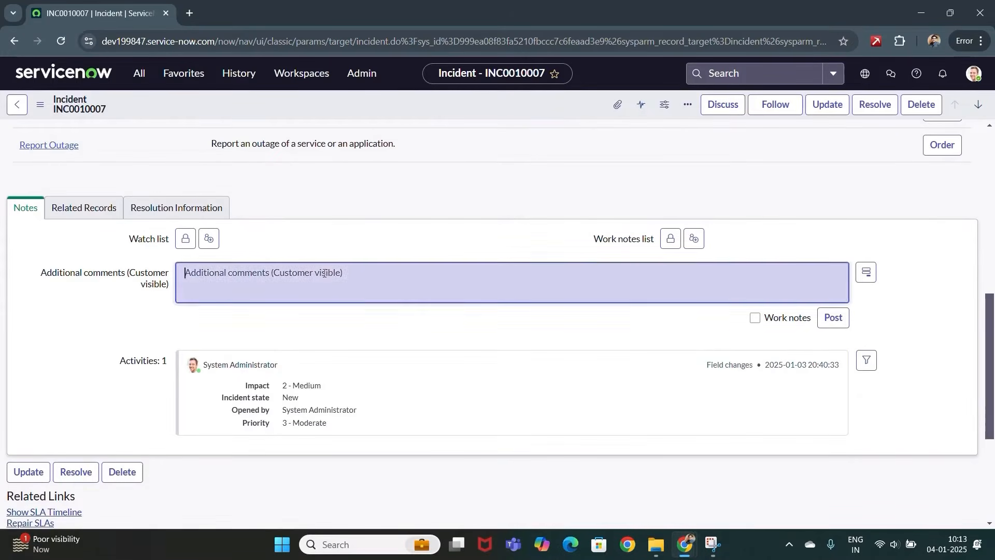
{"action": "type", "text": "Hi"}
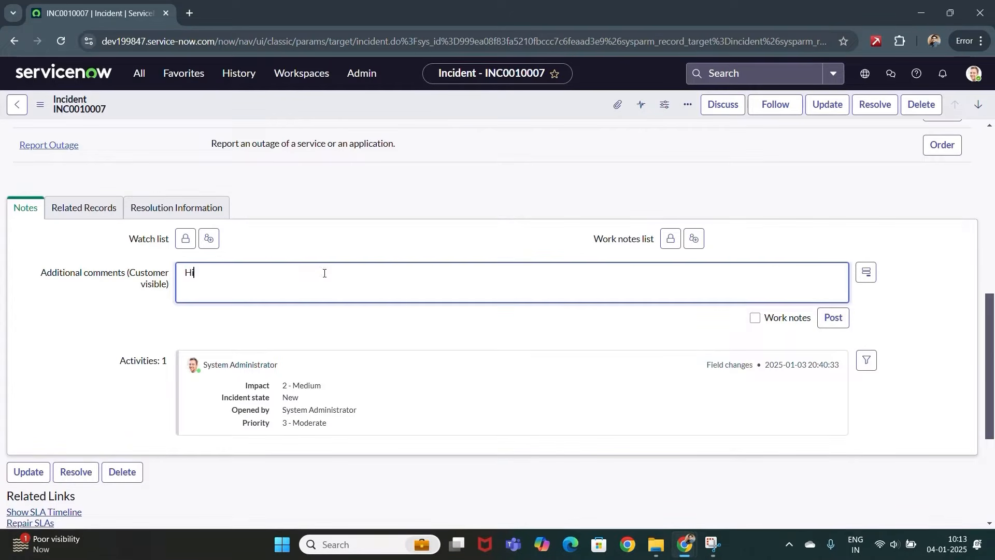
{"action": "type", "text": ","}
{"action": "key", "text": "Return"}
{"action": "type", "text": "This ticket has been assigned to an Engine"}
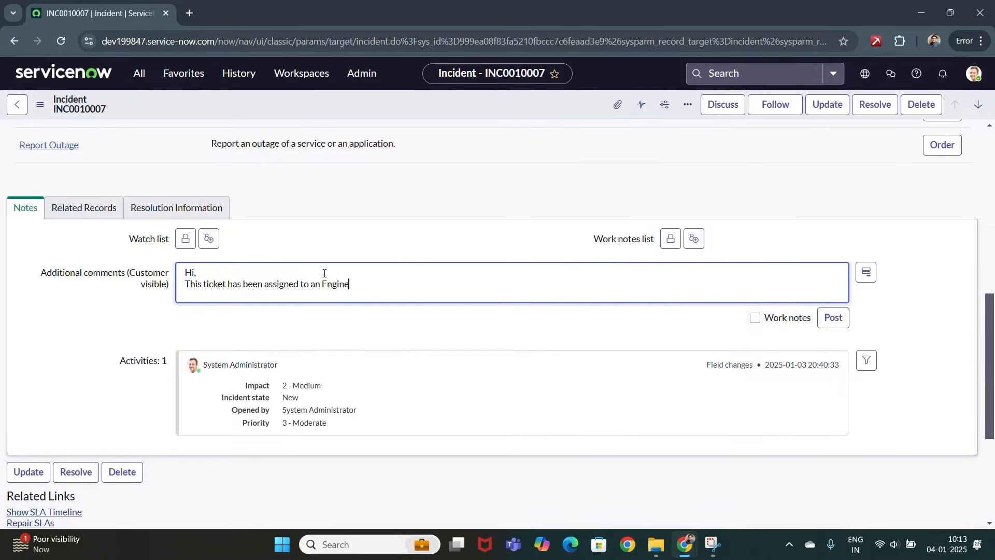
{"action": "type", "text": "er."}
{"action": "key", "text": "Return"}
{"action": "key", "text": "Return"}
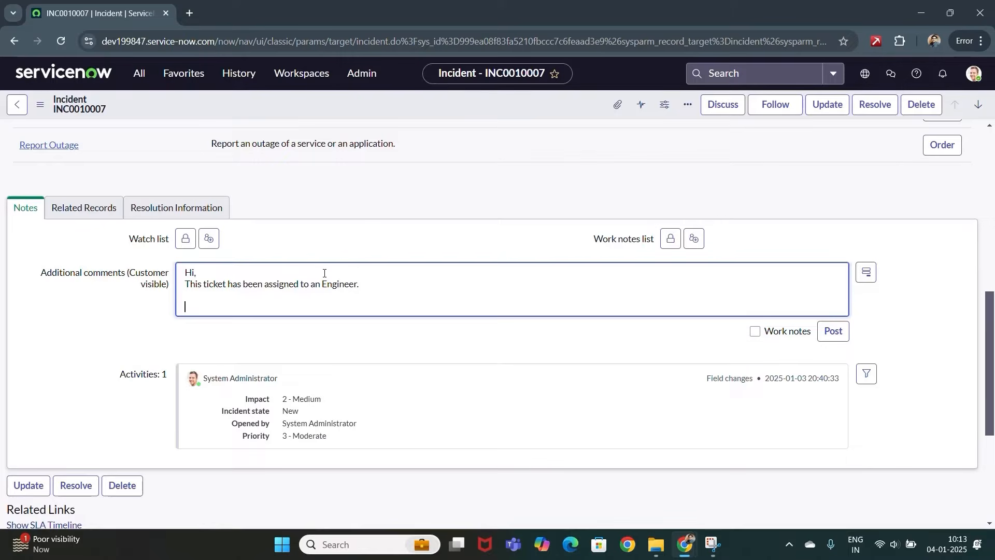
{"action": "type", "text": "Regards,"}
{"action": "key", "text": "Return"}
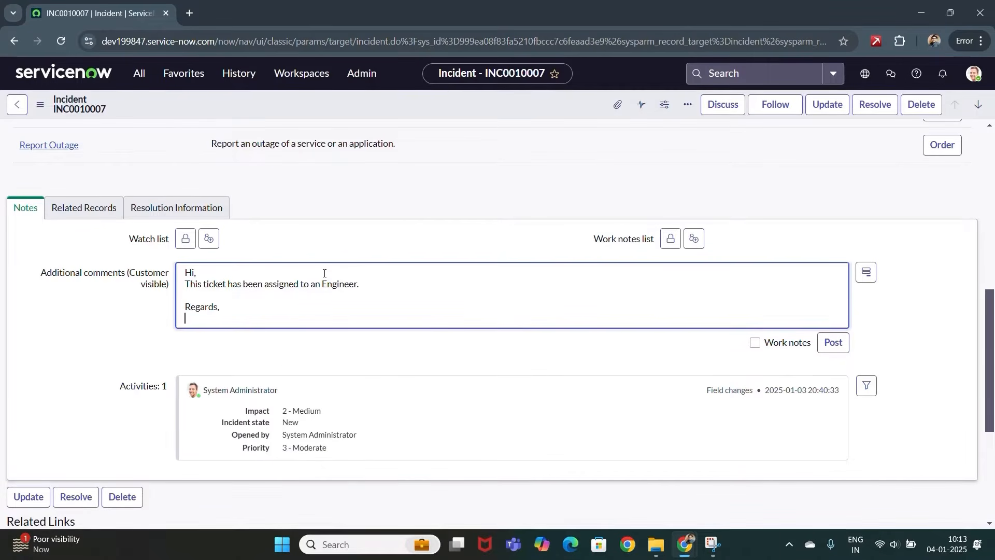
{"action": "type", "text": "Office365Admin"}
{"action": "left_click", "coordinate": [755, 344]}
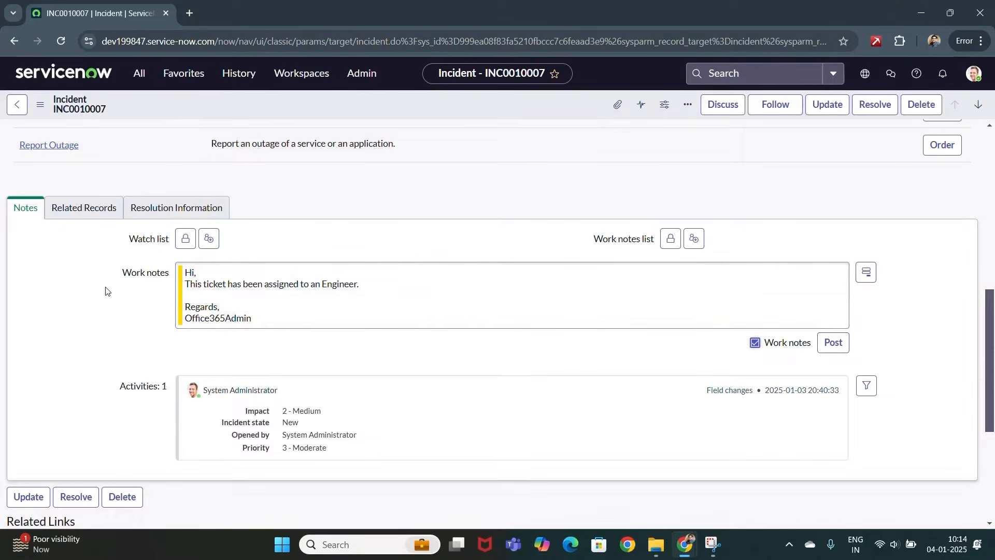
{"action": "left_click", "coordinate": [754, 343]}
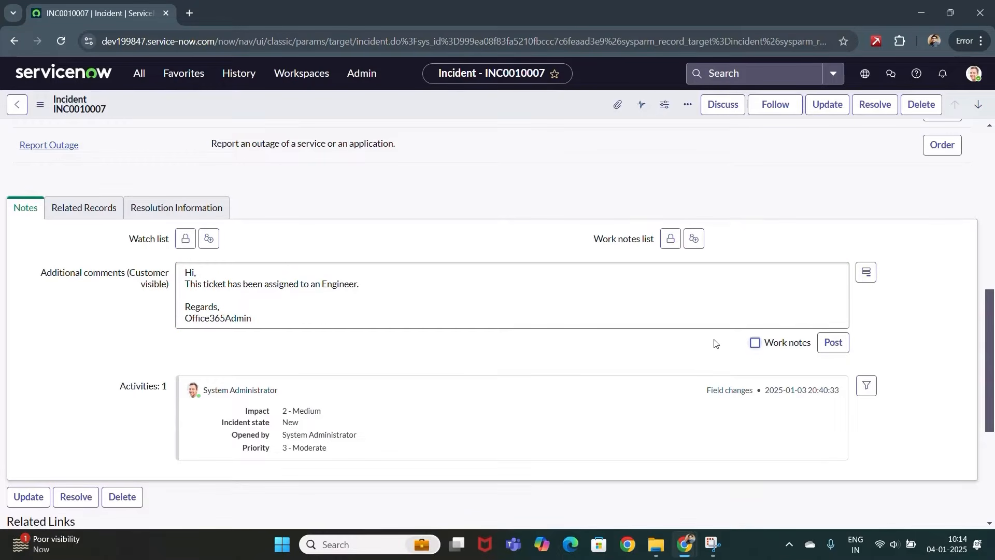
{"action": "left_click", "coordinate": [840, 346]}
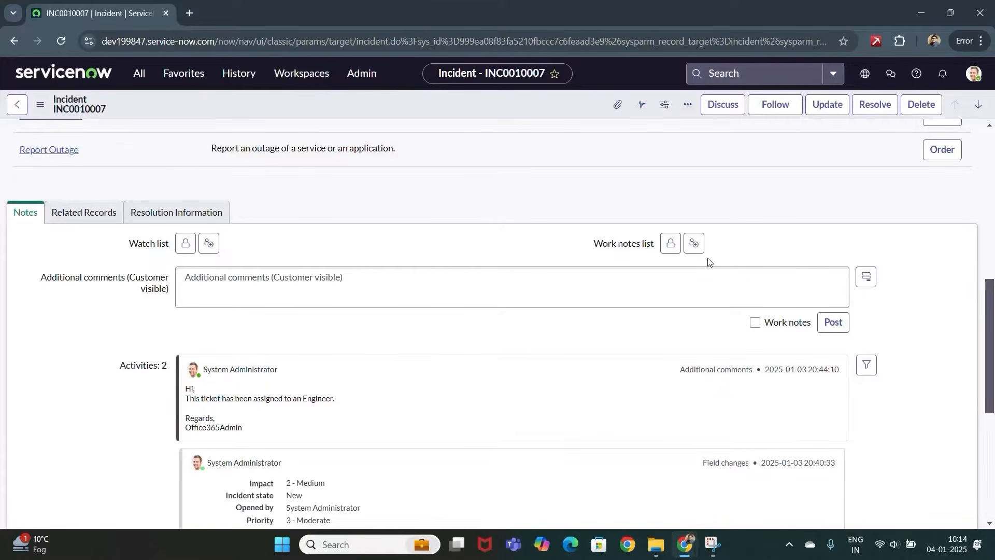
- Post a work note: user contacted over Teams, unavailable today, ticket pending till tomorrow
{"action": "left_click", "coordinate": [757, 323]}
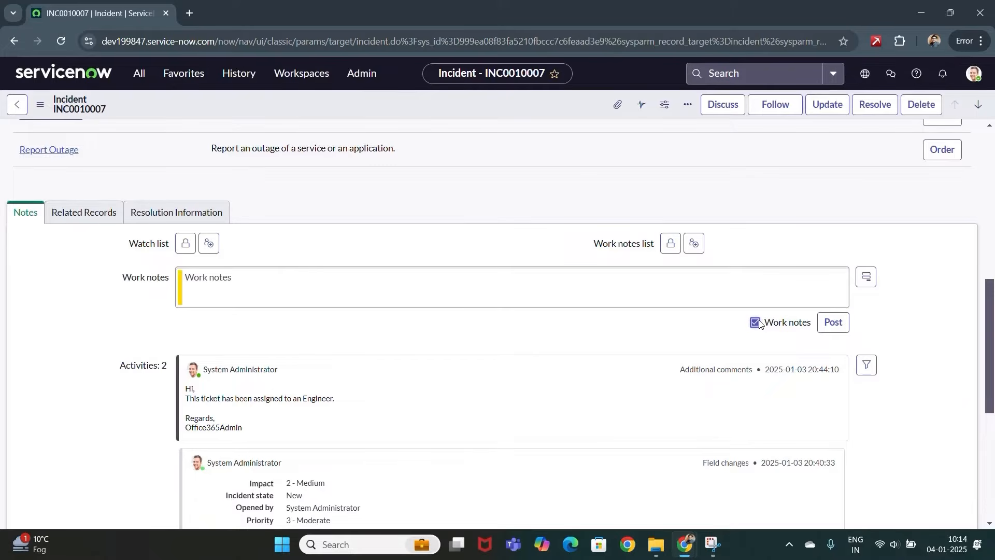
{"action": "left_click", "coordinate": [658, 297]}
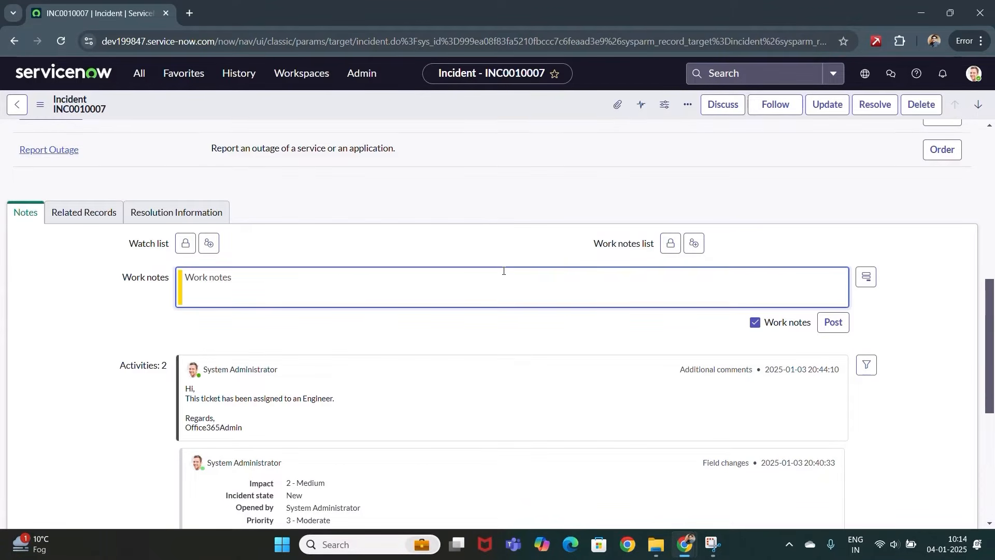
{"action": "type", "text": "I have contacted user over teams,"}
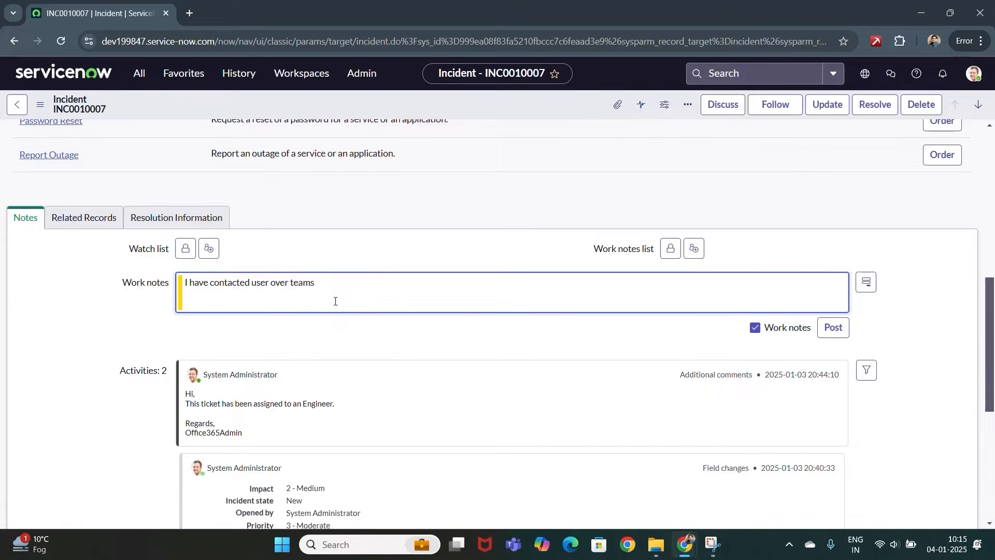
{"action": "key", "text": "Return"}
{"action": "type", "text": "Asked user for remote session,"}
{"action": "key", "text": "Return"}
{"action": "type", "text": "User is not available"}
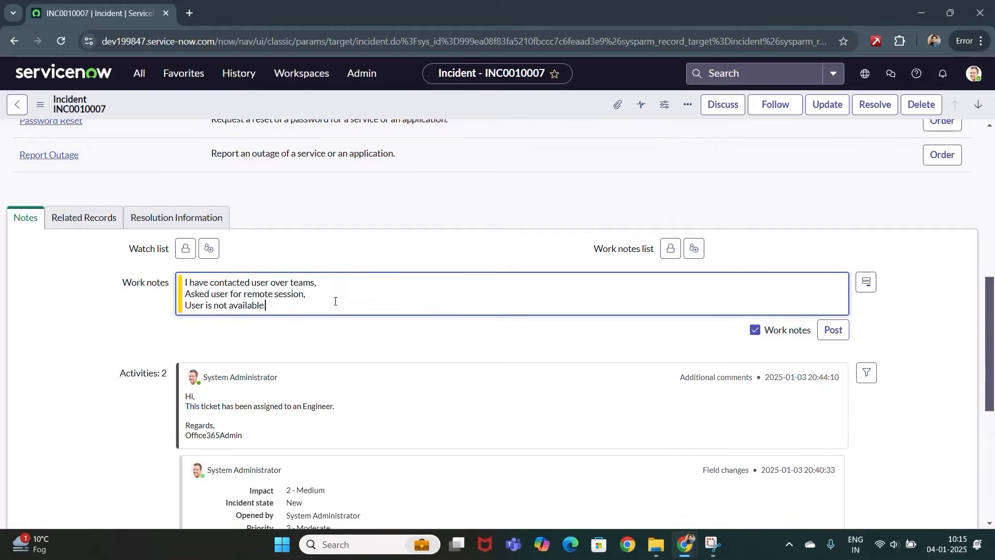
{"action": "type", "text": " today and he shared his availability for tomorrow."}
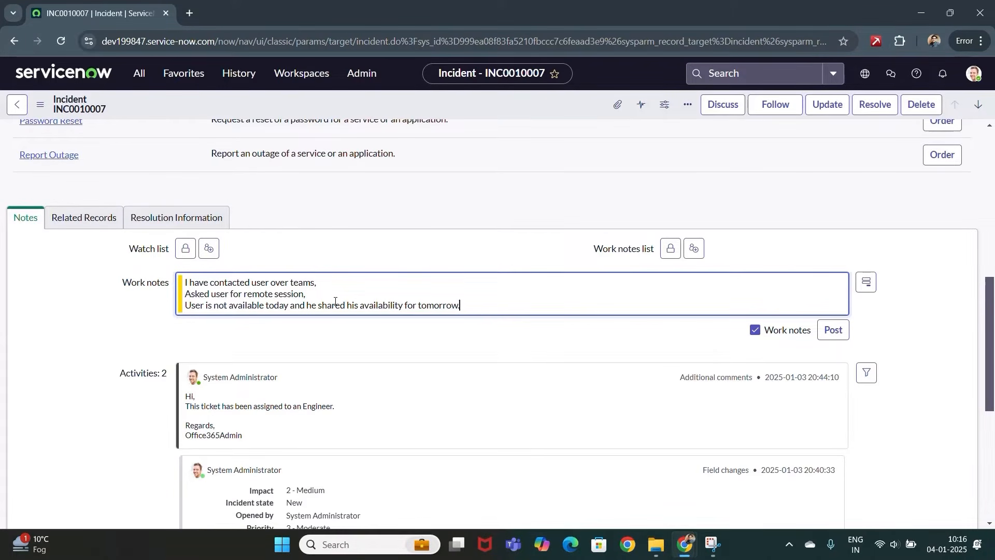
{"action": "key", "text": "Return"}
{"action": "type", "text": "Hence pending this ticket"}
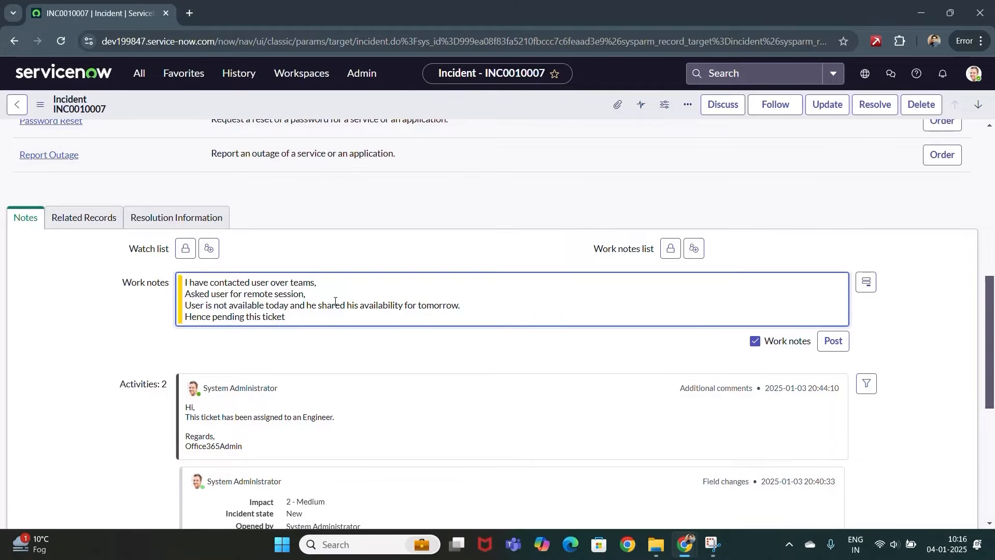
{"action": "type", "text": " till tomorrow."}
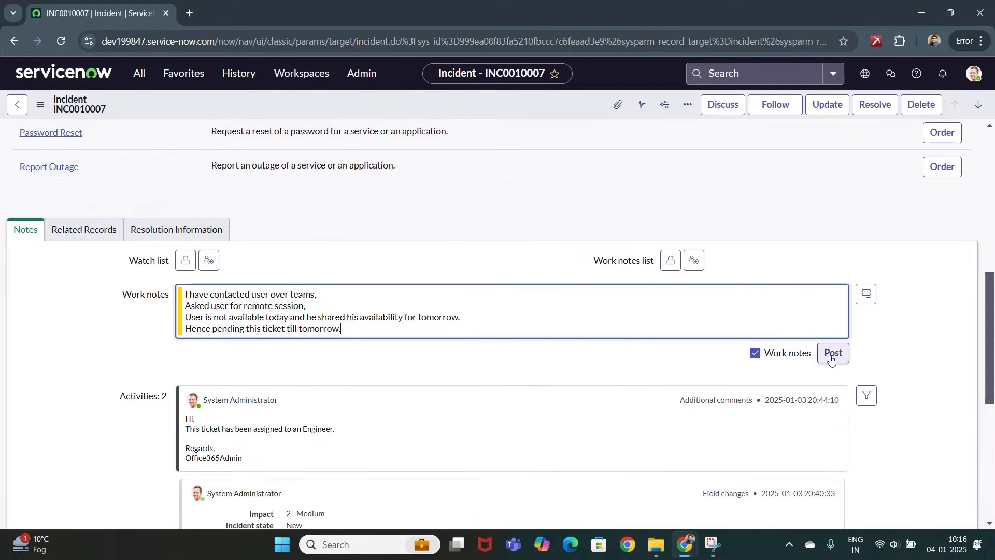
{"action": "left_click", "coordinate": [833, 341]}
{"action": "scroll", "coordinate": [926, 286], "scroll_direction": "up", "scroll_amount": 10}
{"action": "left_click", "coordinate": [773, 164]}
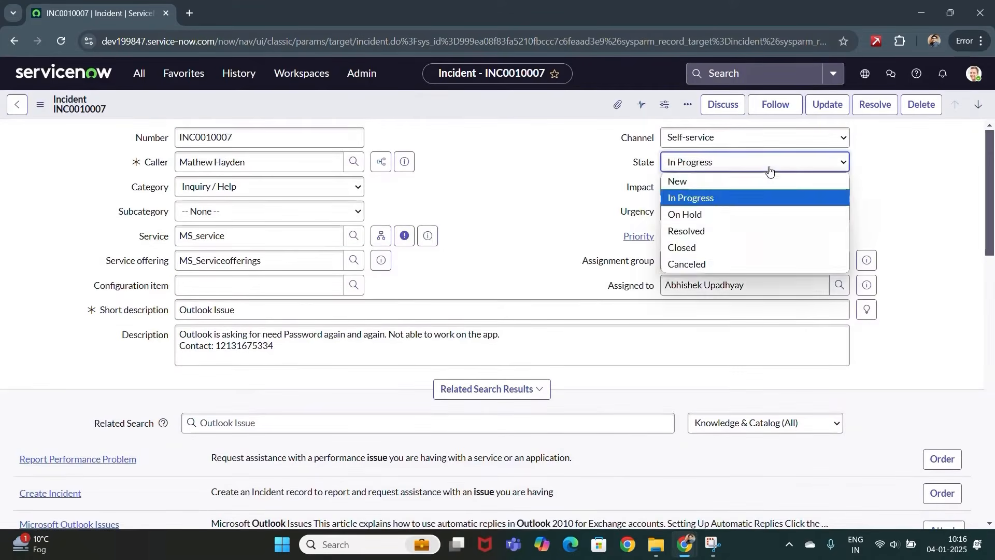
- Put the incident On Hold with the reason Awaiting Caller
{"action": "left_click", "coordinate": [716, 211]}
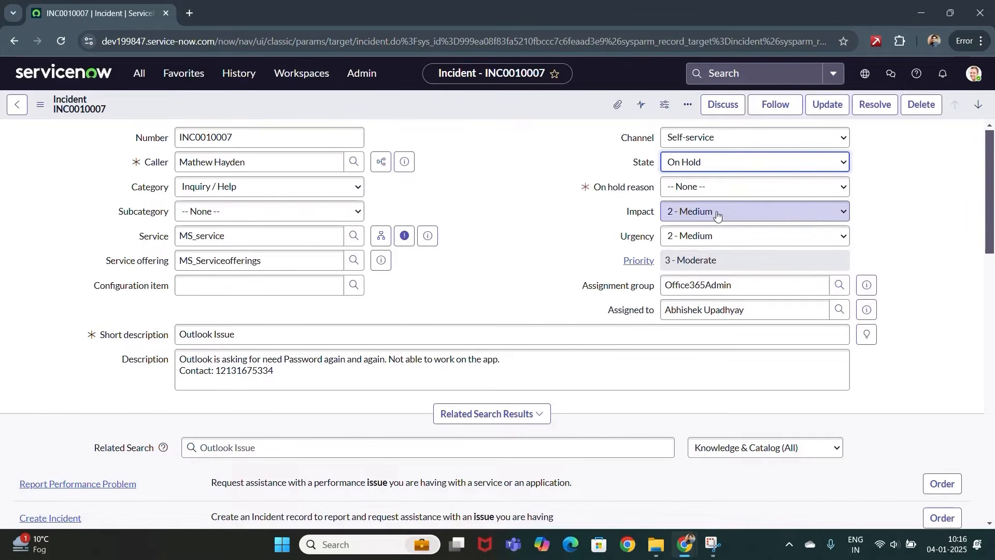
{"action": "left_click", "coordinate": [719, 187]}
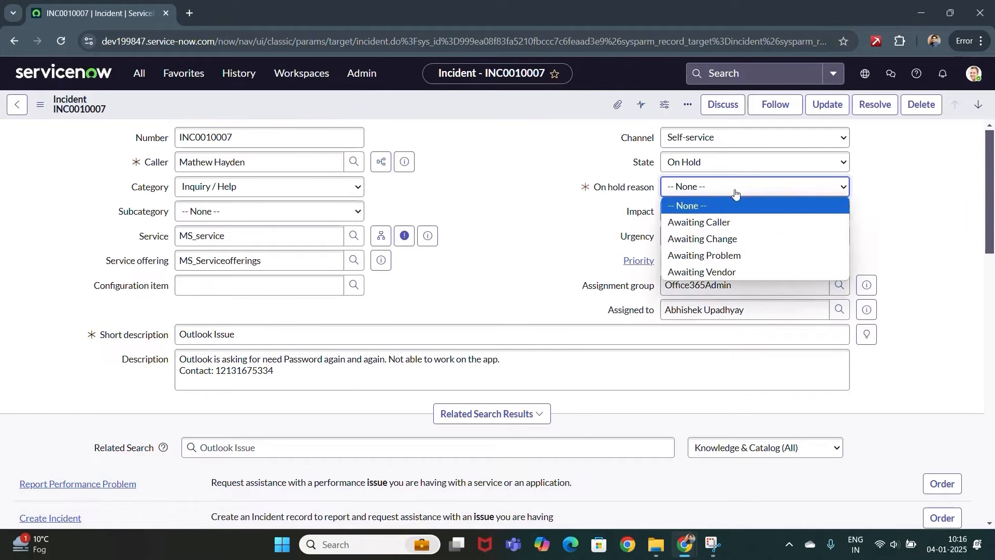
{"action": "left_click", "coordinate": [711, 223]}
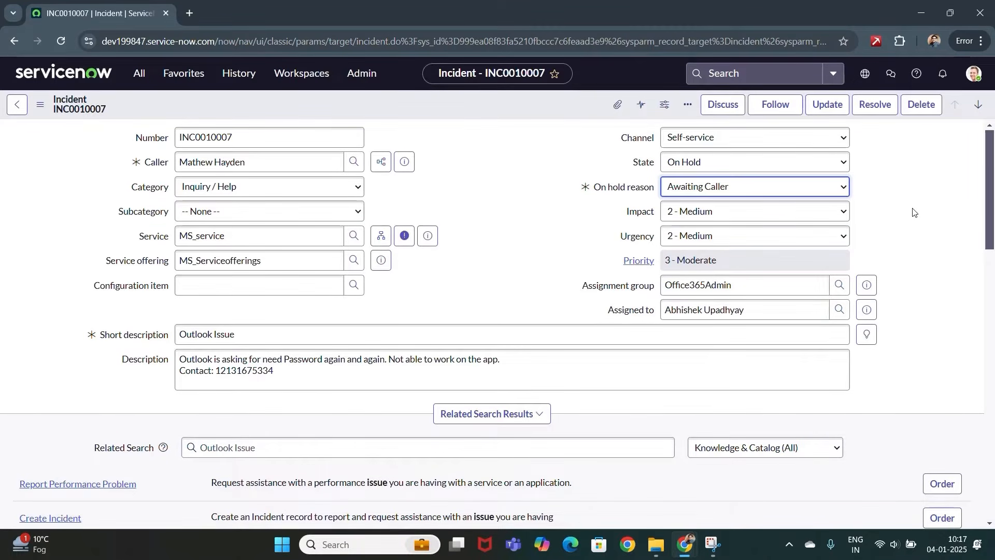
{"action": "scroll", "coordinate": [925, 259], "scroll_direction": "down", "scroll_amount": 8}
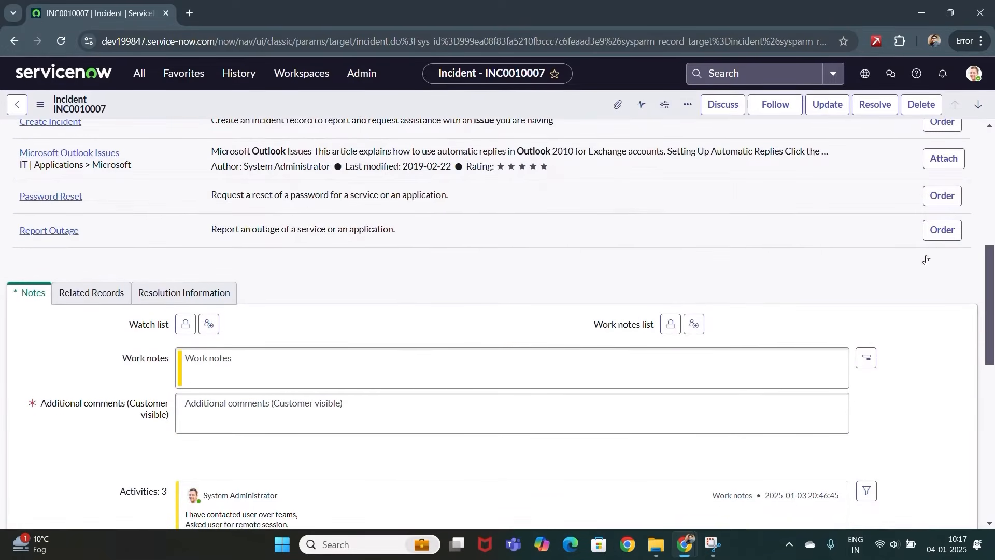
{"action": "scroll", "coordinate": [926, 260], "scroll_direction": "down", "scroll_amount": 1}
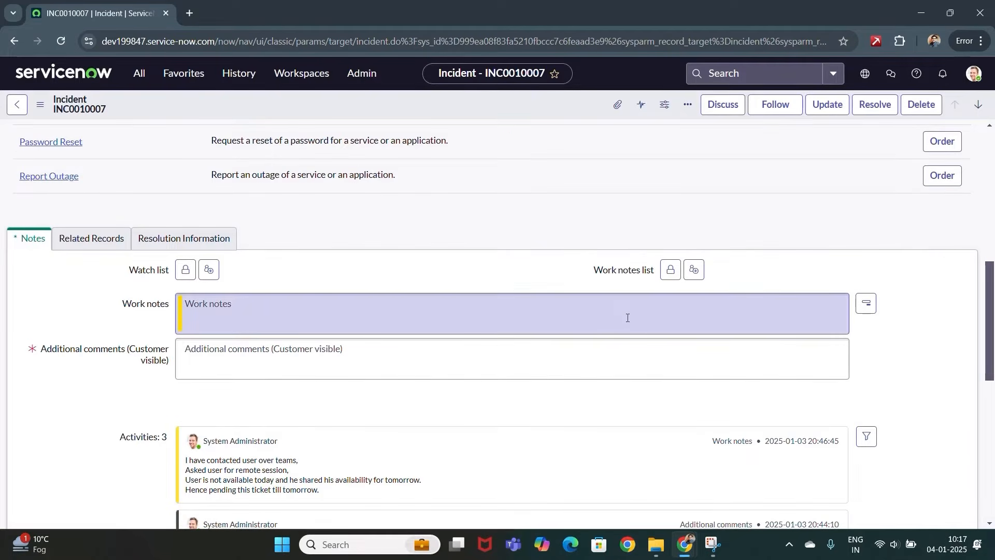
- Add a comment promising a remote session tomorrow, signed Office365Admin, and update the incident
{"action": "left_click", "coordinate": [348, 362]}
{"action": "type", "text": "Hi"}
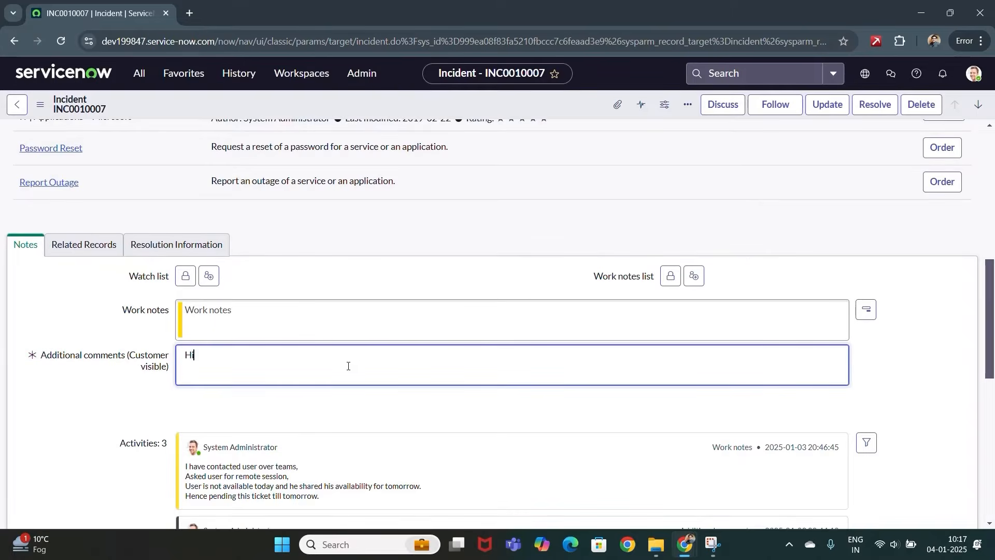
{"action": "type", "text": ","}
{"action": "key", "text": "Return"}
{"action": "type", "text": "As Discussed we will reach you tomorrow"}
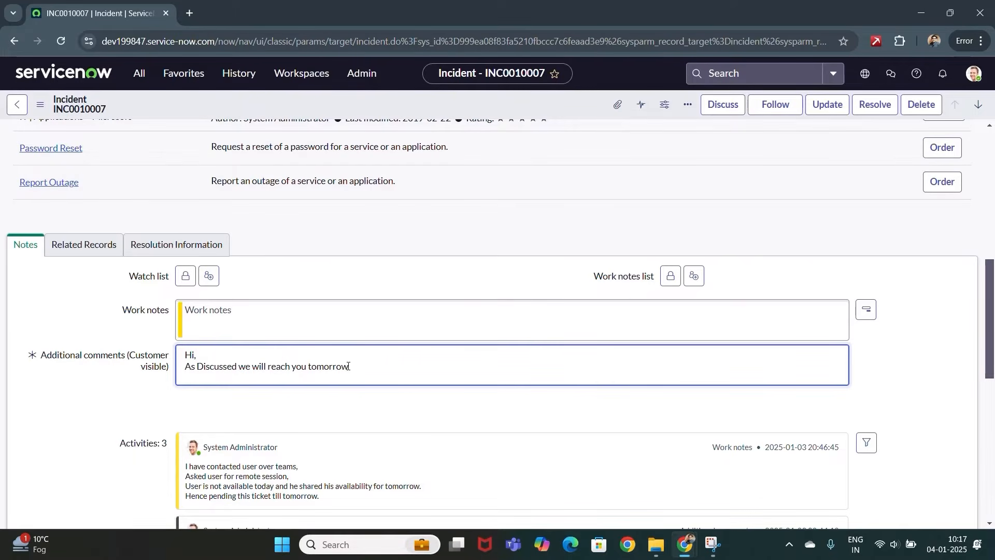
{"action": "type", "text": " during your availability for a"}
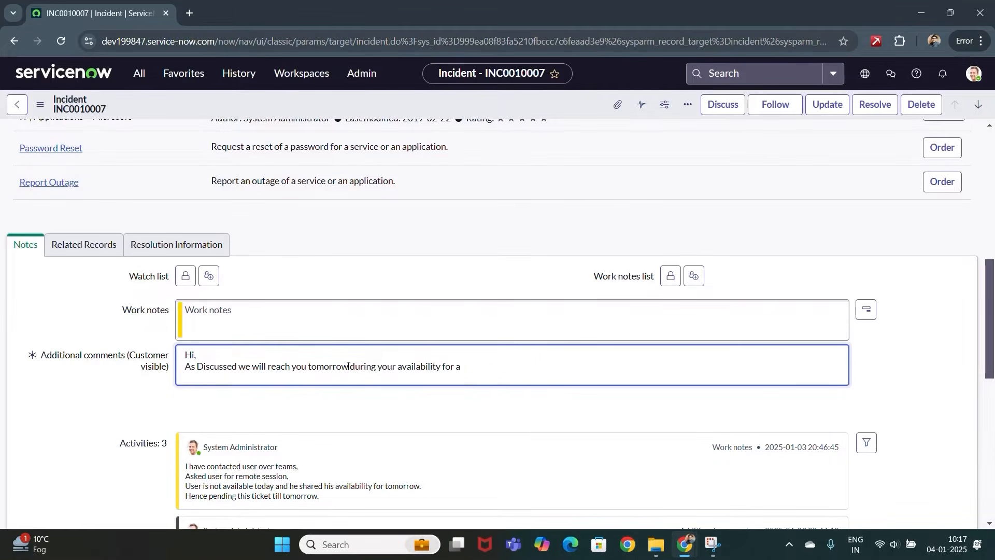
{"action": "type", "text": " remote session."}
{"action": "key", "text": "Return"}
{"action": "key", "text": "Return"}
{"action": "type", "text": "Regards,"}
{"action": "key", "text": "Return"}
{"action": "type", "text": "O"}
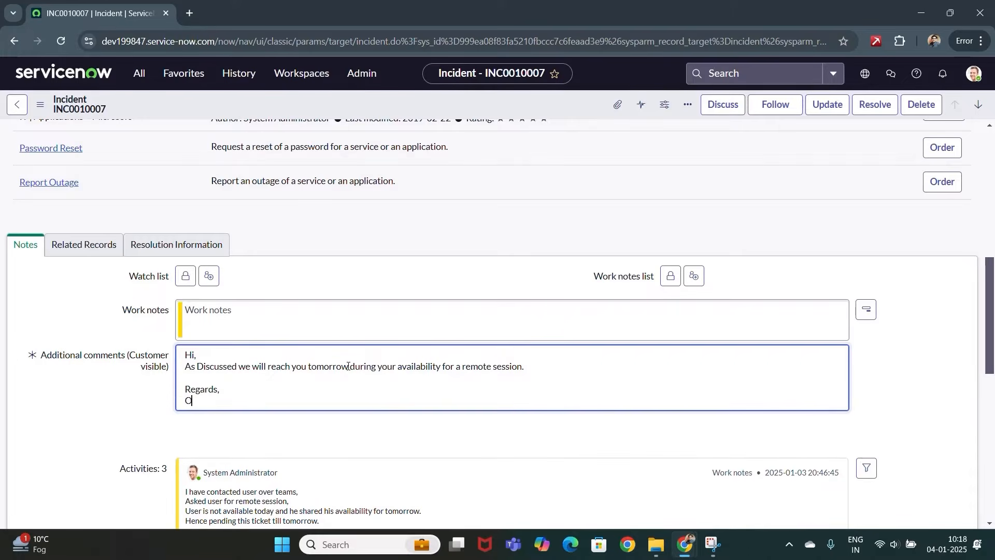
{"action": "type", "text": "ffice365Admin"}
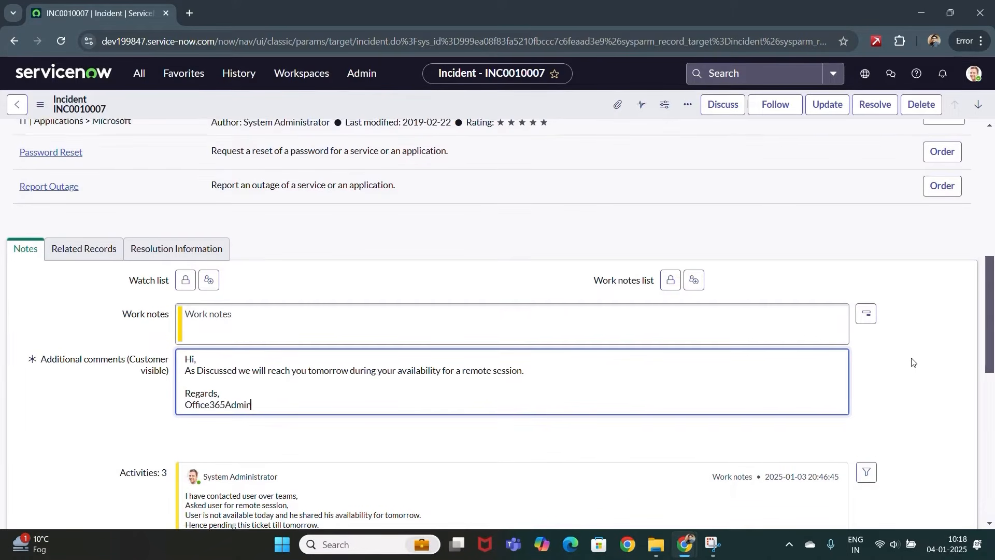
{"action": "scroll", "coordinate": [913, 362], "scroll_direction": "up", "scroll_amount": 10}
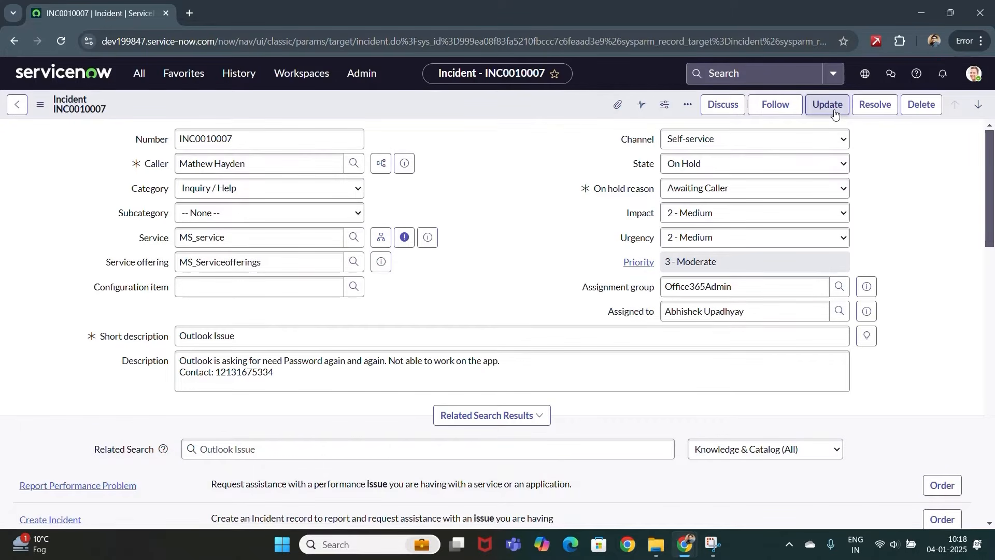
{"action": "left_click", "coordinate": [835, 114]}
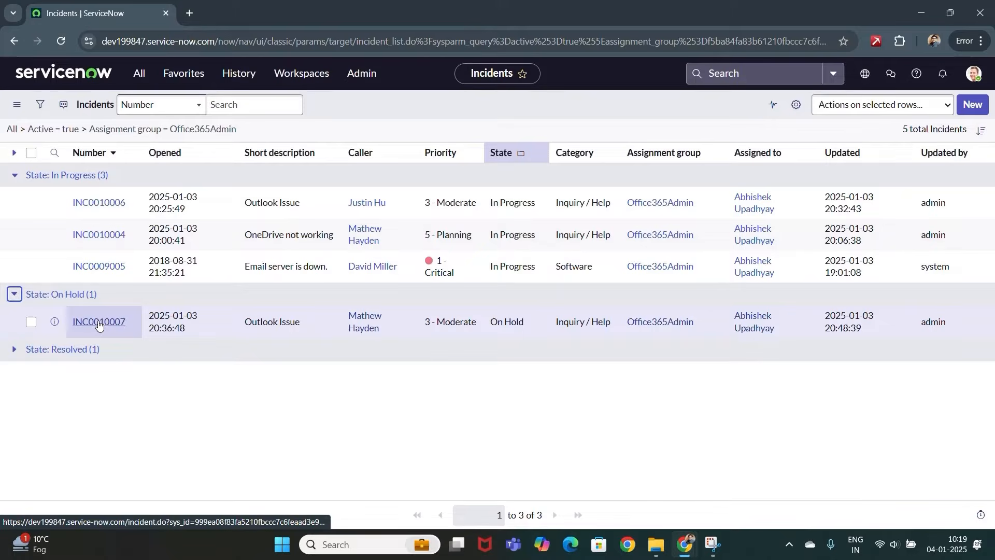
- Open INC0010007 from the Incidents list in a new browser tab and switch to it
{"action": "middle_click", "coordinate": [99, 324]}
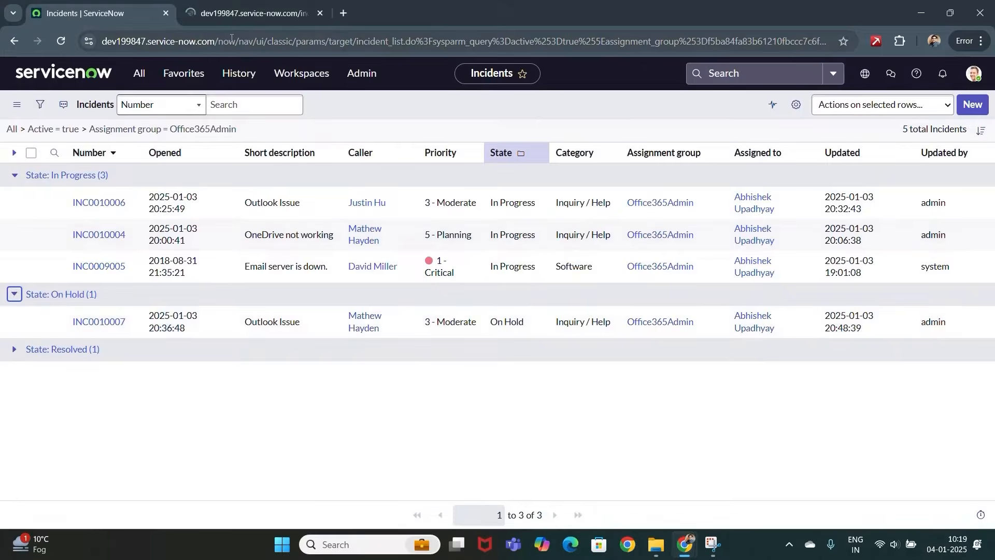
{"action": "left_click", "coordinate": [241, 14]}
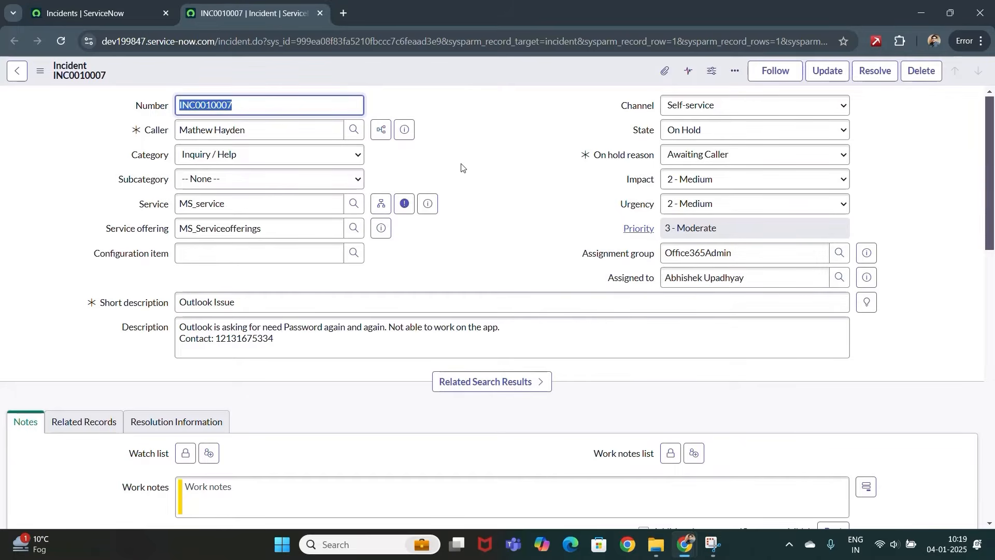
{"action": "left_click", "coordinate": [474, 205]}
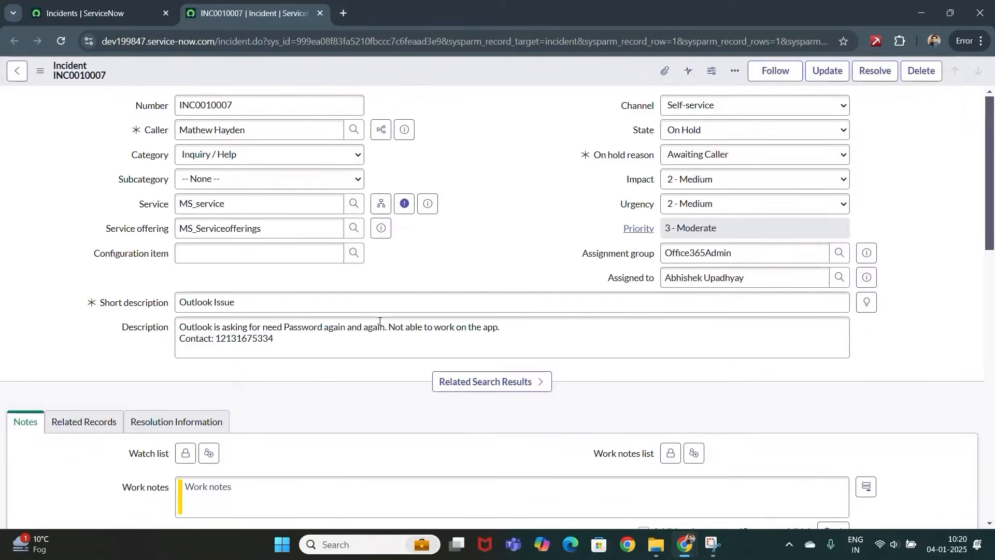
{"action": "left_click", "coordinate": [784, 139]}
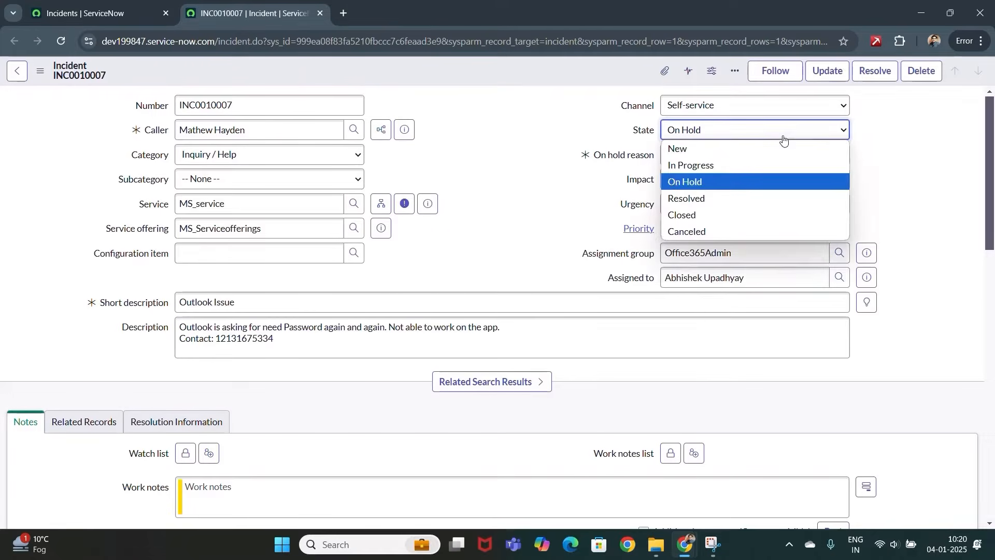
- Set the state to In Progress and note the user call and remote session in Work notes
{"action": "left_click", "coordinate": [718, 164]}
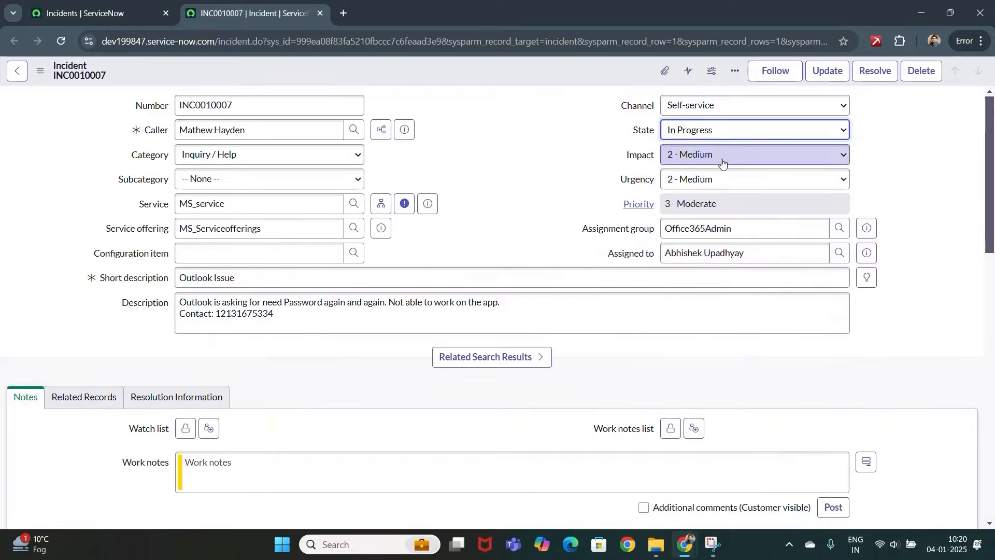
{"action": "scroll", "coordinate": [281, 358], "scroll_direction": "down", "scroll_amount": 2}
{"action": "left_click", "coordinate": [282, 359]}
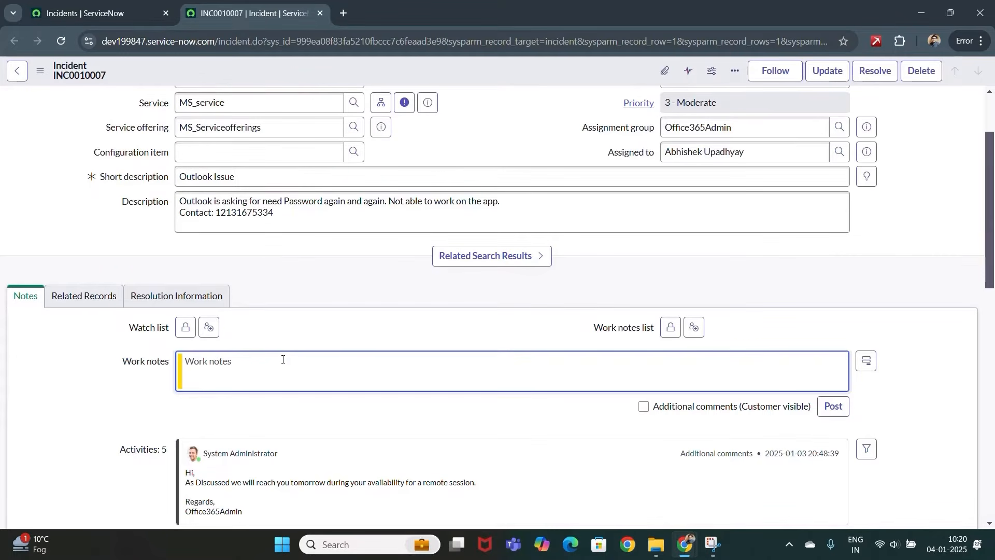
{"action": "type", "text": "Contacted user over call,"}
{"action": "key", "text": "Return"}
{"action": "type", "text": "Took"}
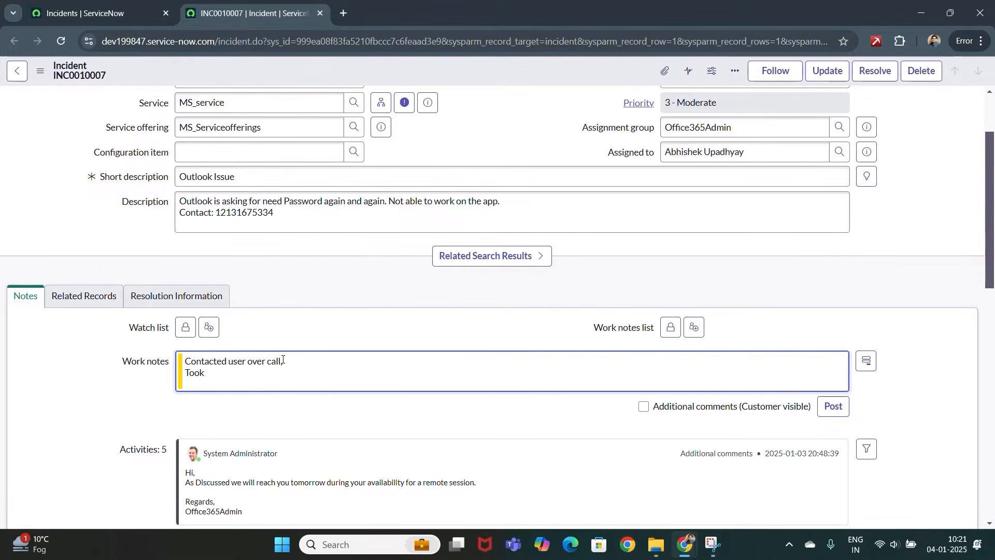
{"action": "type", "text": " remote session of users machine,"}
- Add the credential-manager troubleshooting and 'Issue has been resolved.' to the work notes, then save
{"action": "key", "text": "Return"}
{"action": "type", "text": "performed Troublesh"}
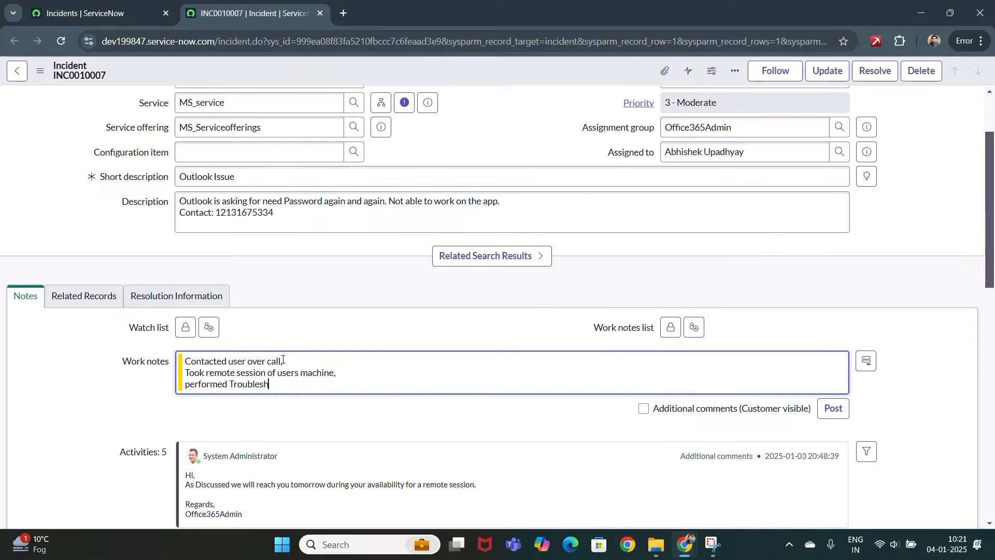
{"action": "type", "text": "ootings: Open credential manager >"}
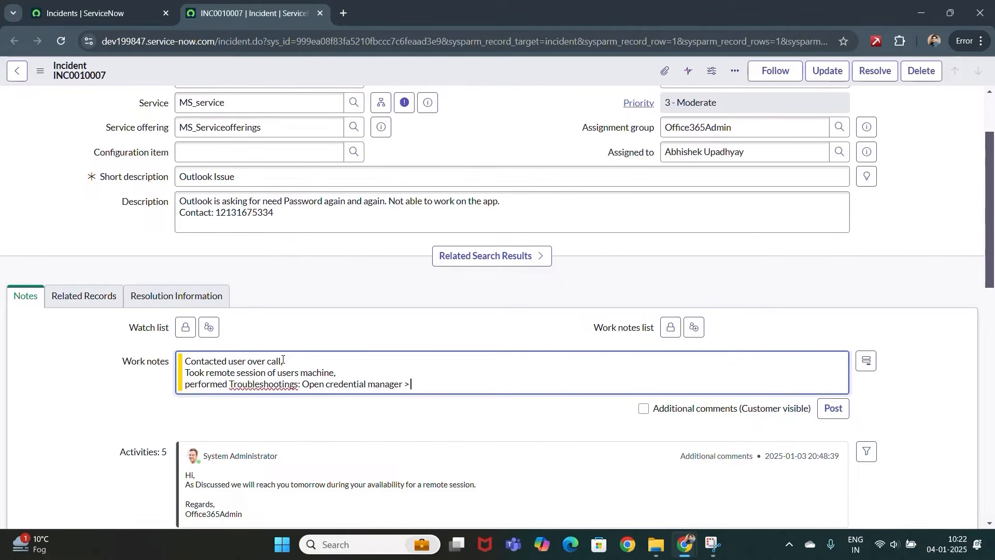
{"action": "type", "text": " microsoft"}
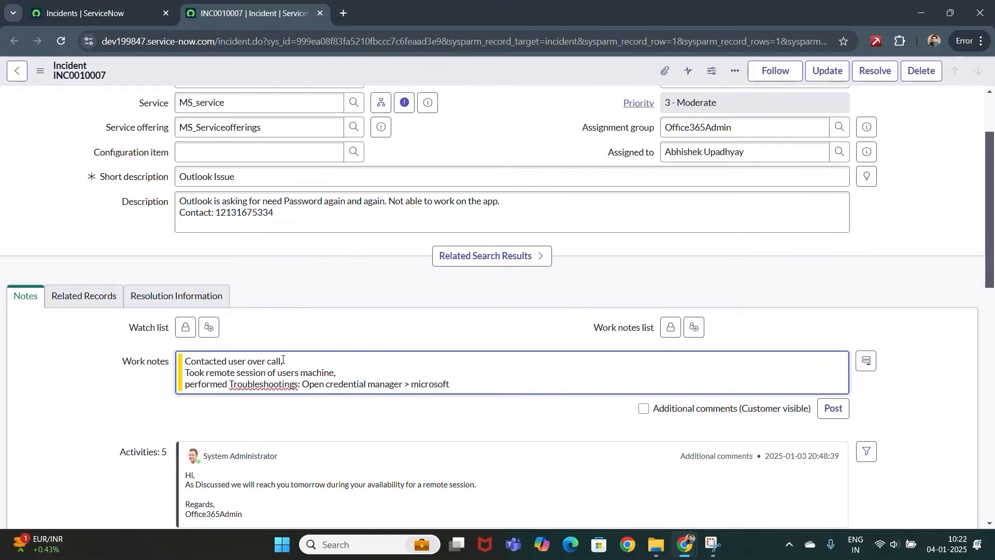
{"action": "type", "text": " credentials > Removed old creden"}
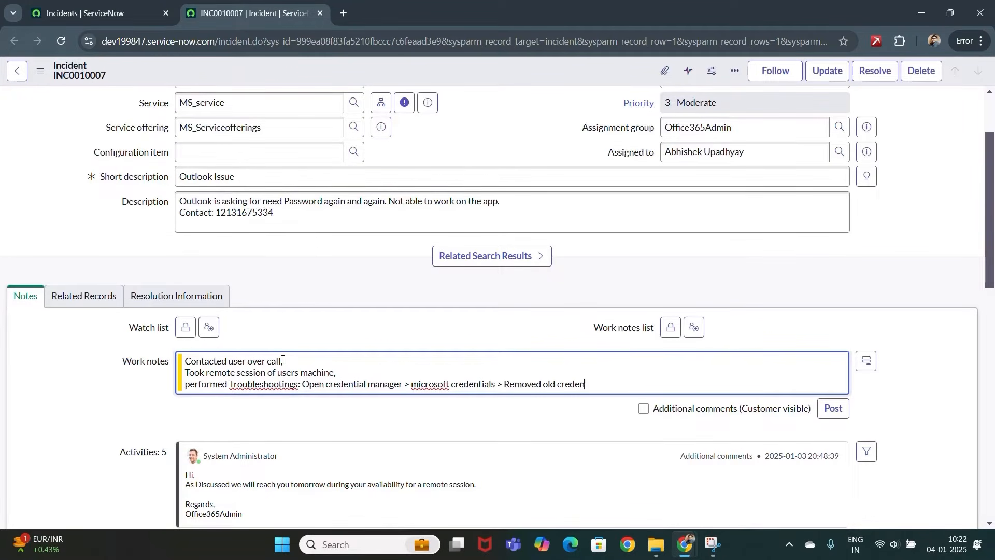
{"action": "type", "text": "tials that were saved. > Restart"}
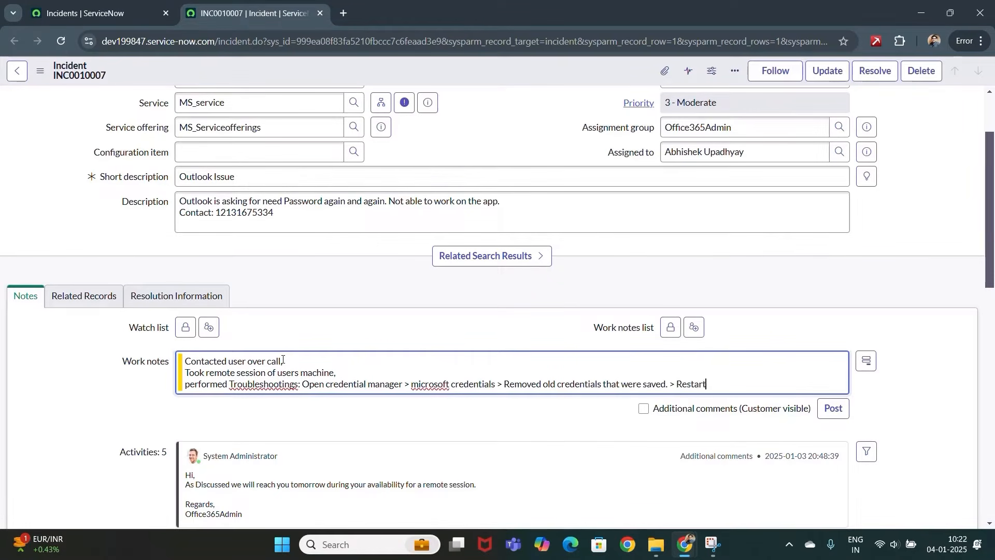
{"action": "type", "text": "ed outlook desktop app."}
{"action": "key", "text": "Return"}
{"action": "type", "text": "Issue has been resolved."}
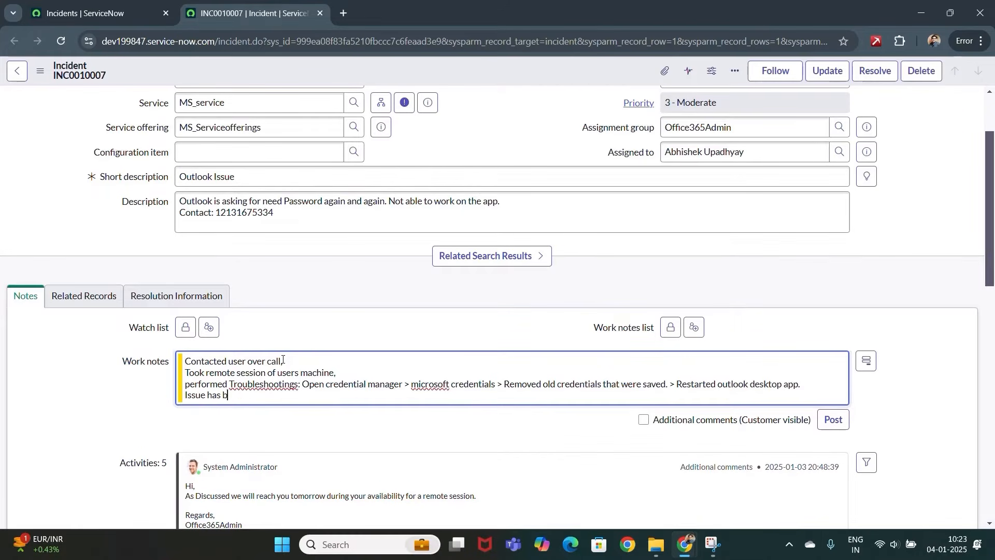
{"action": "scroll", "coordinate": [900, 263], "scroll_direction": "up", "scroll_amount": 1}
{"action": "scroll", "coordinate": [899, 263], "scroll_direction": "up", "scroll_amount": 1}
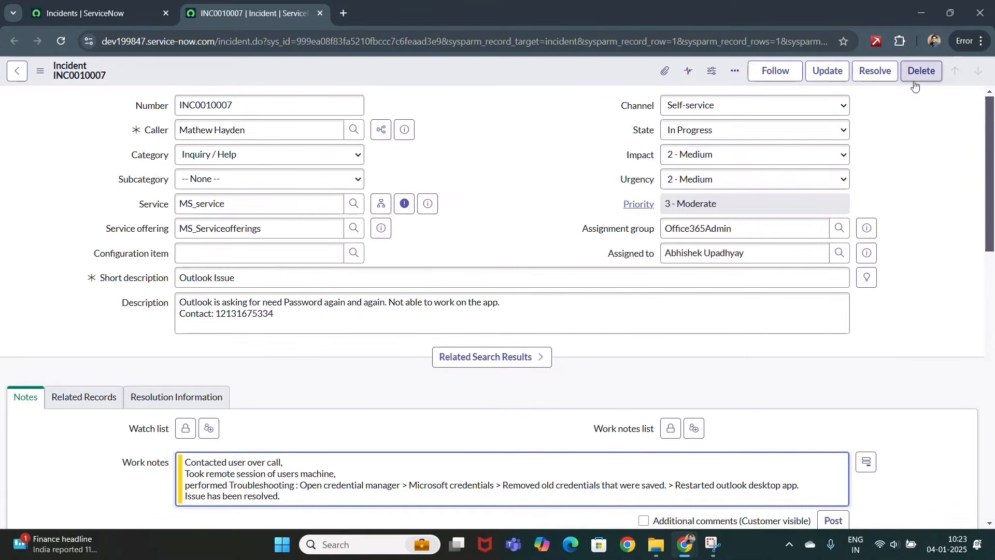
{"action": "left_click", "coordinate": [836, 71]}
{"action": "scroll", "coordinate": [470, 183], "scroll_direction": "up", "scroll_amount": 1}
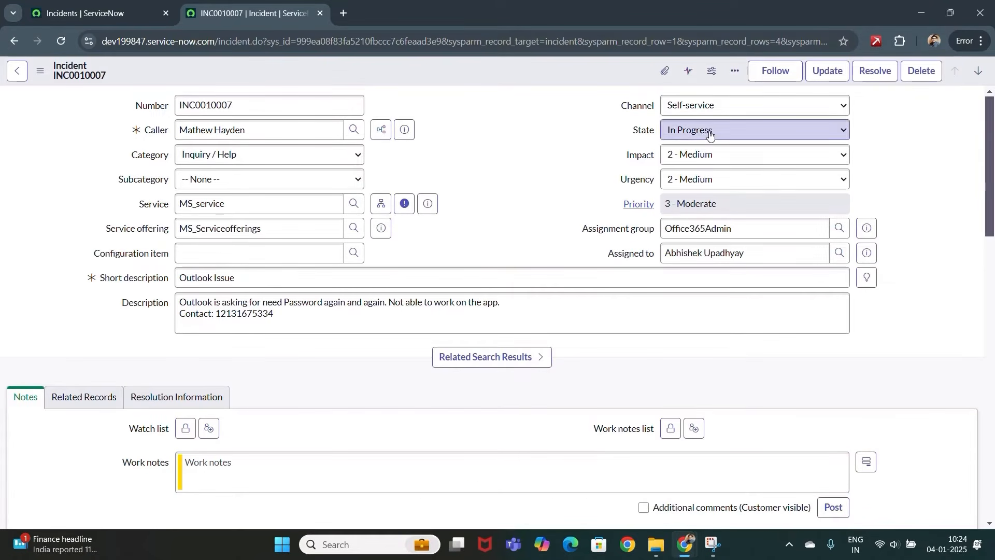
- Set the state to Resolved with resolution code Solution provided
{"action": "left_click", "coordinate": [710, 135]}
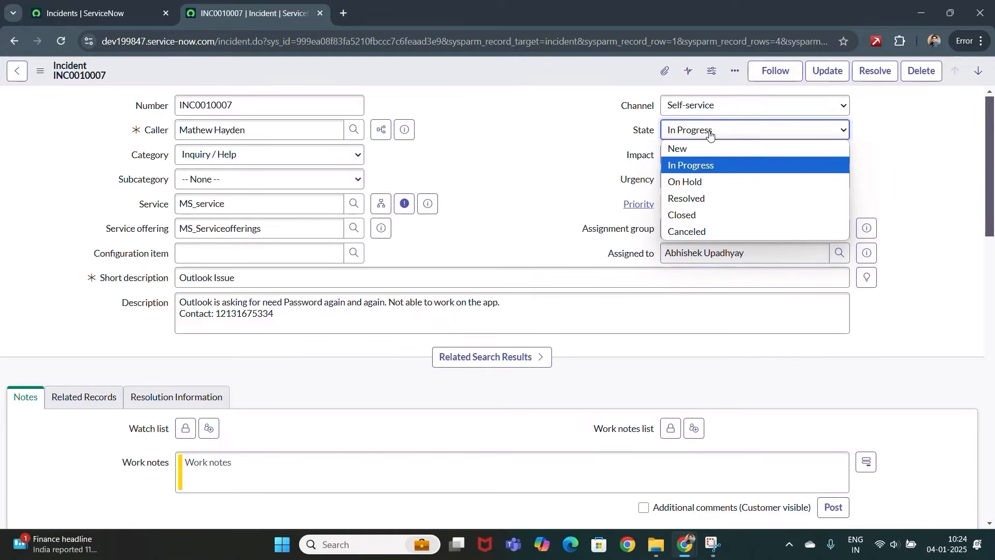
{"action": "left_click", "coordinate": [694, 199]}
{"action": "scroll", "coordinate": [490, 194], "scroll_direction": "down", "scroll_amount": 3}
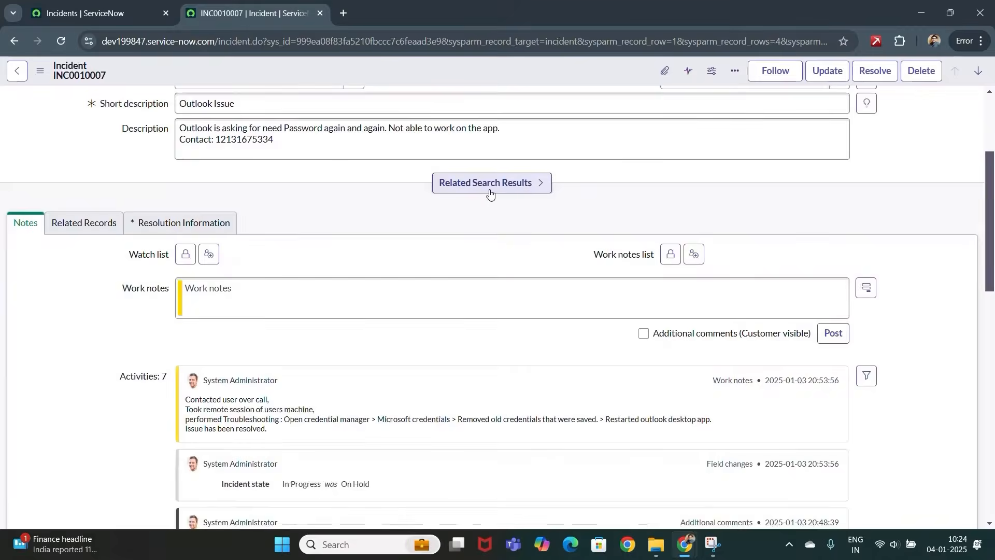
{"action": "left_click", "coordinate": [162, 229]}
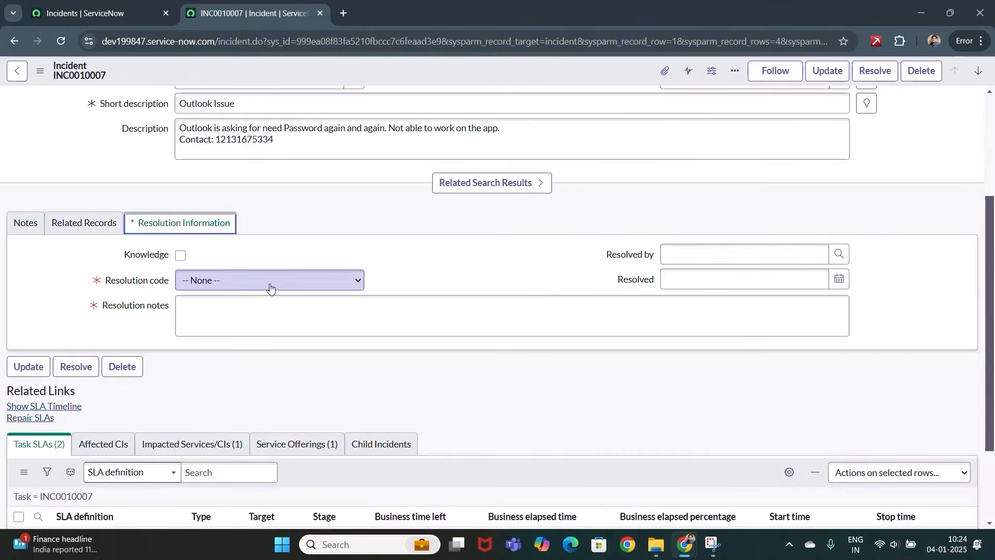
{"action": "left_click", "coordinate": [270, 285]}
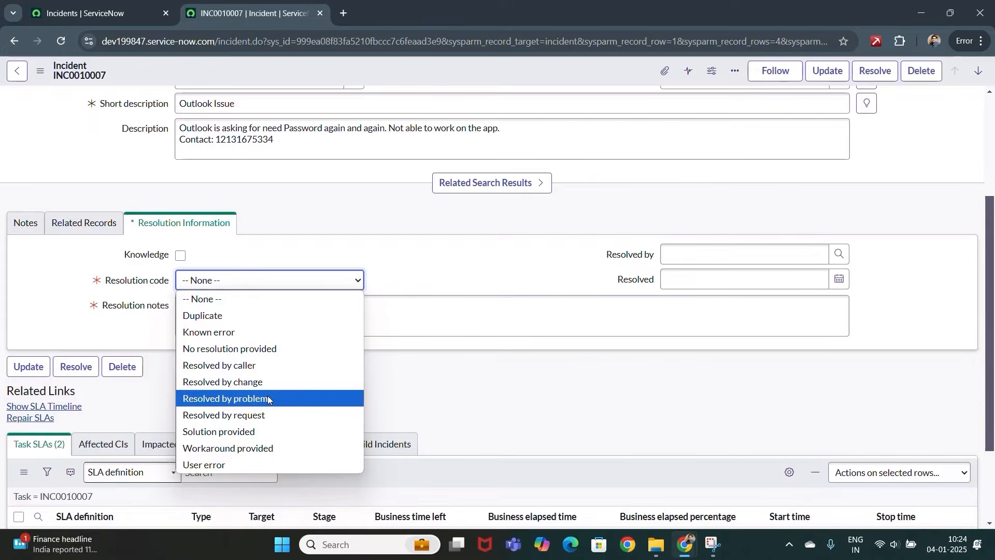
{"action": "left_click", "coordinate": [253, 433]}
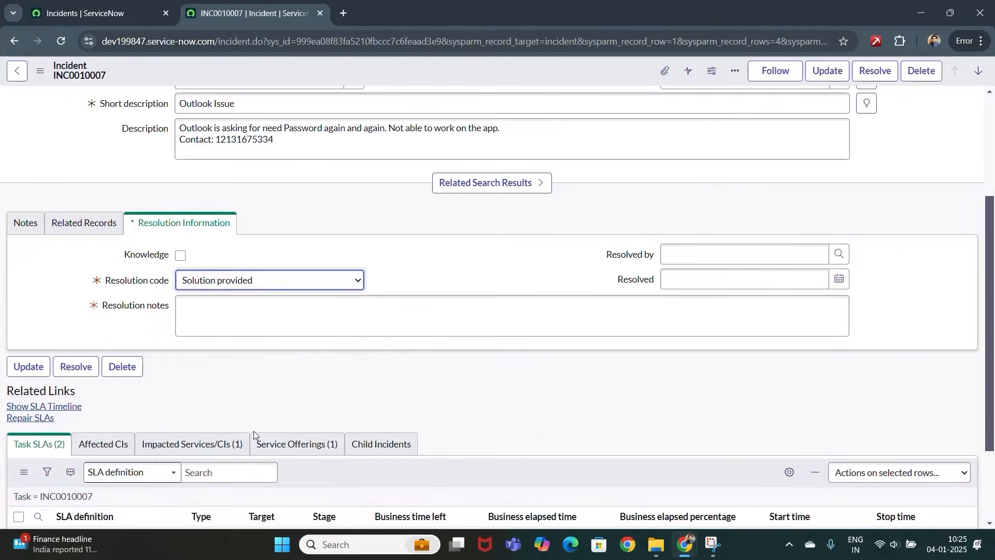
- Write resolution notes: Outlook kept asking for password; removed old credentials and restarted Outlook
{"action": "left_click", "coordinate": [238, 319]}
{"action": "type", "text": "Issue"}
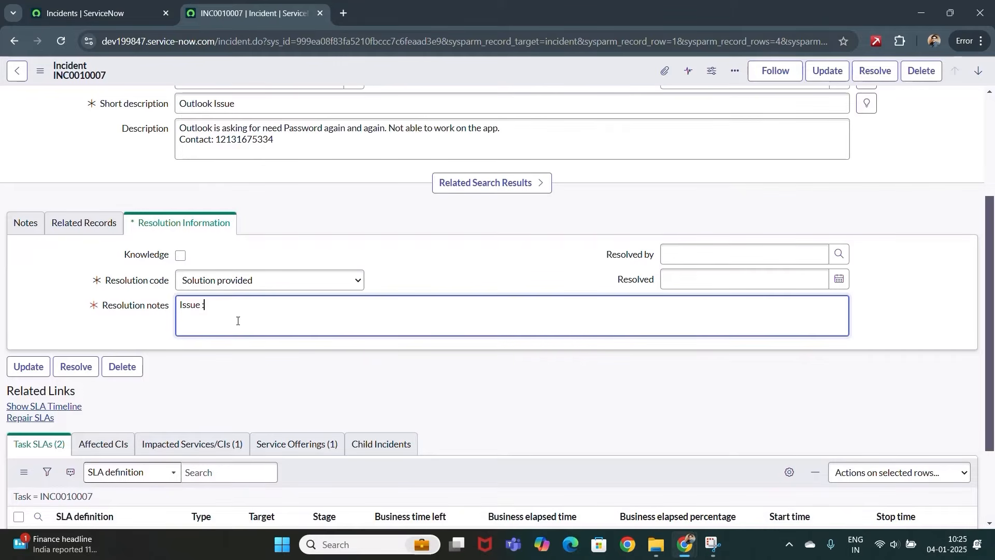
{"action": "type", "text": " : Outlook was askin"}
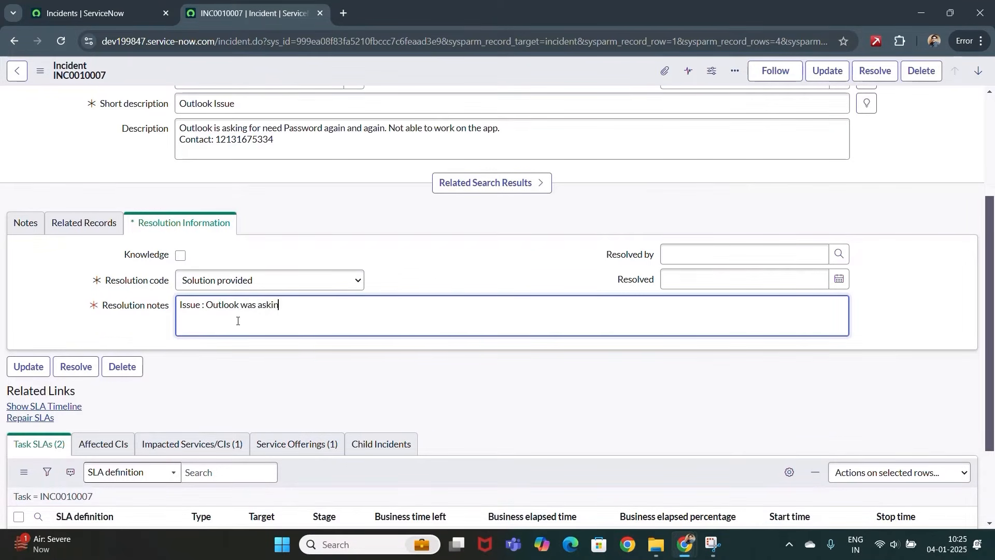
{"action": "type", "text": "g for password again and again."}
{"action": "key", "text": "Return"}
{"action": "type", "text": "Res"}
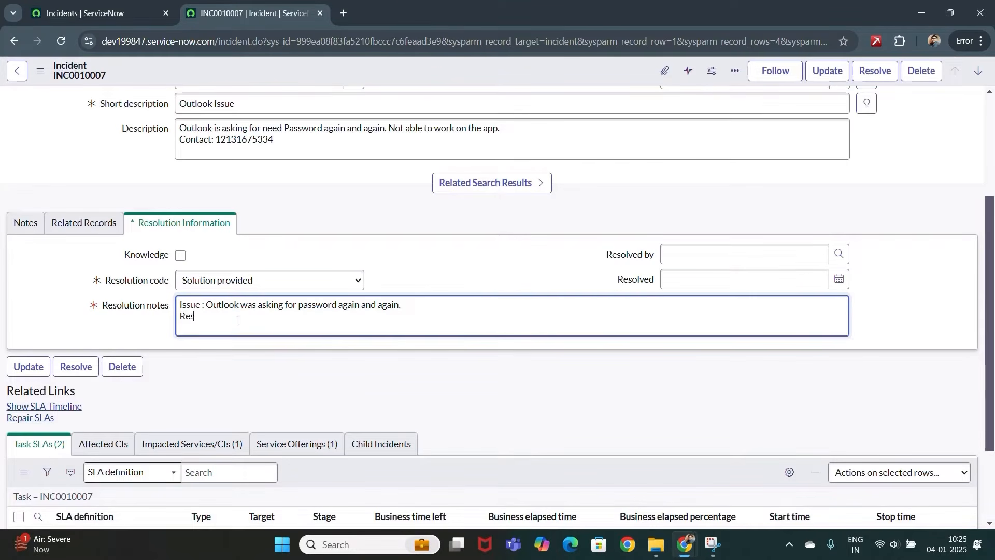
{"action": "type", "text": "olution Provided : Removed old credentials from"}
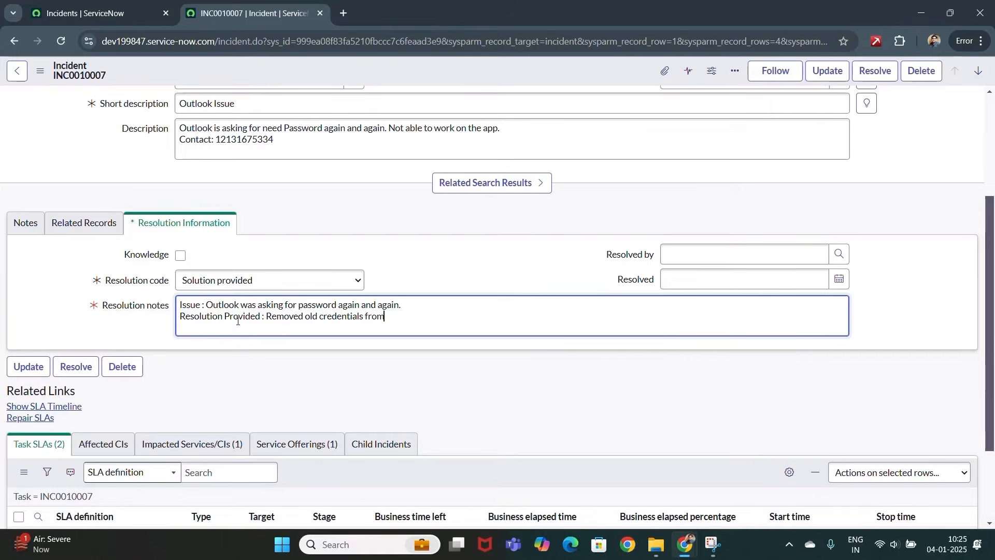
{"action": "type", "text": " Credential manager and restart"}
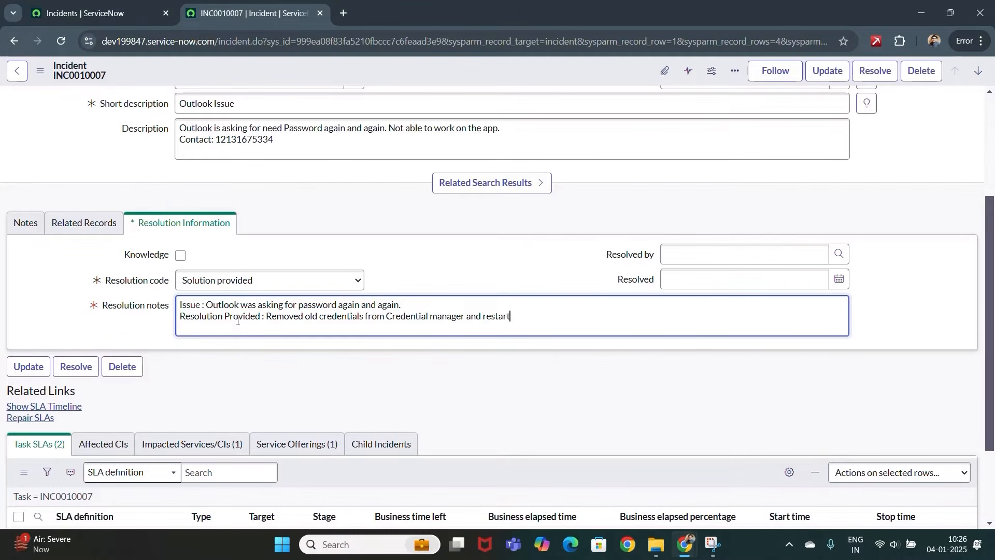
{"action": "type", "text": "ed outlook. Issue has been resolved."}
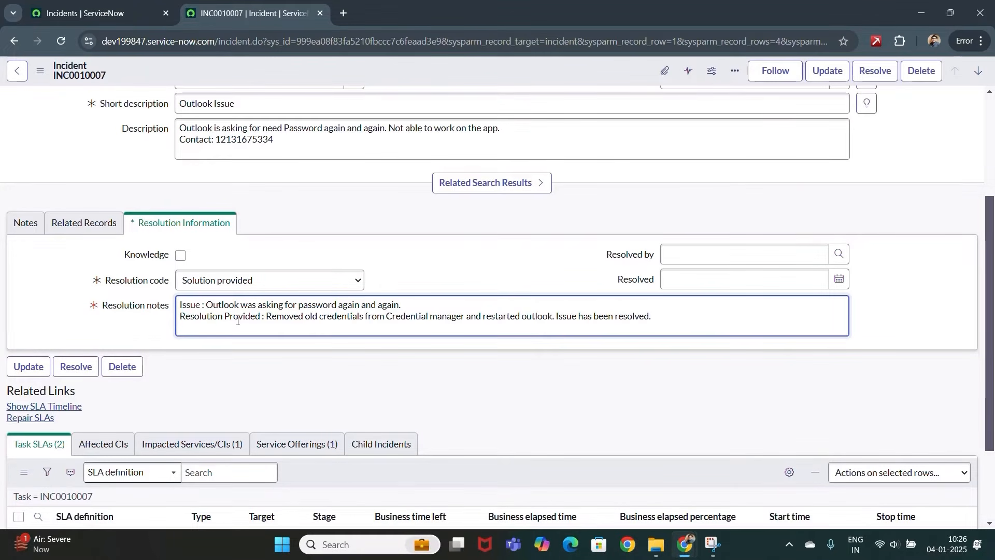
{"action": "left_click", "coordinate": [925, 334]}
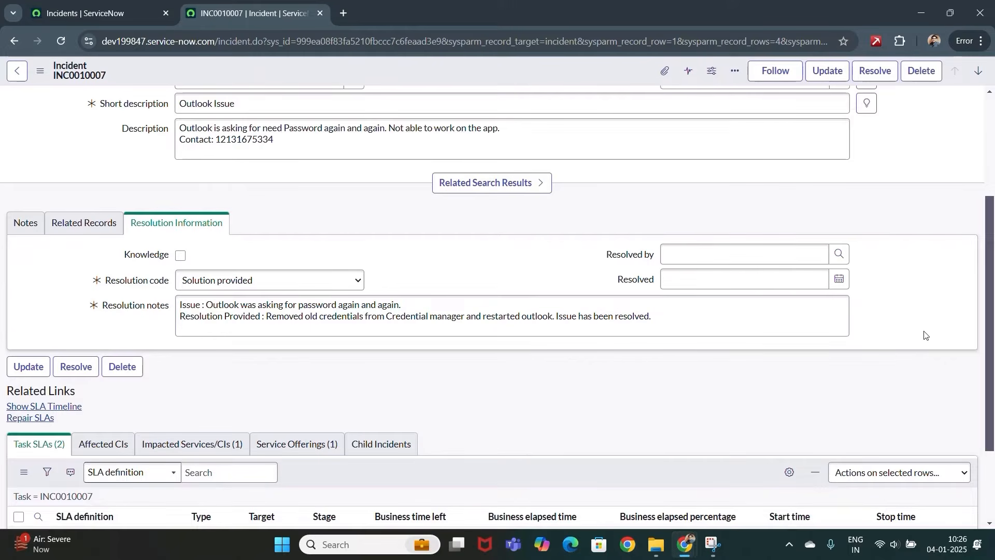
{"action": "scroll", "coordinate": [925, 336], "scroll_direction": "up", "scroll_amount": 1}
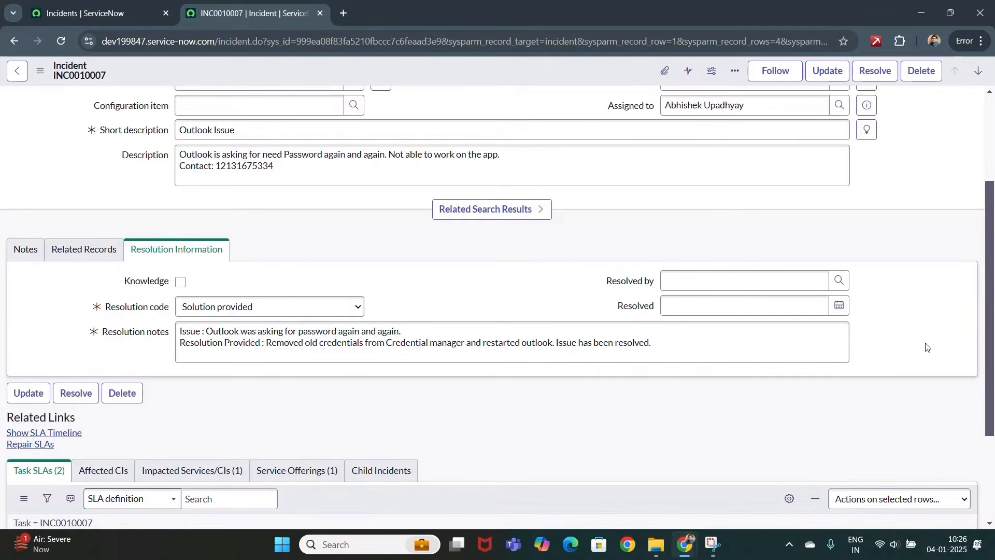
{"action": "scroll", "coordinate": [925, 336], "scroll_direction": "up", "scroll_amount": 3}
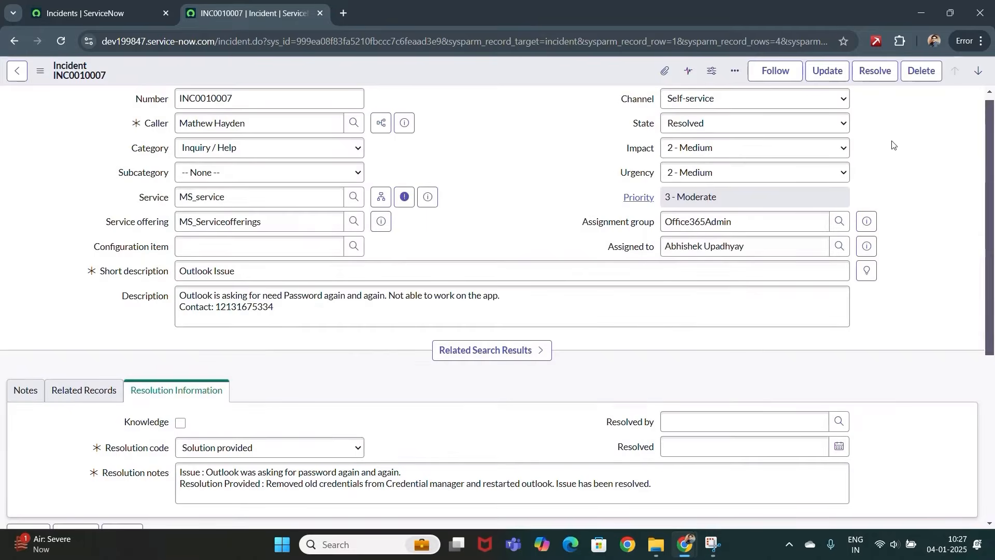
- Save INC0010007 as Resolved and review its Task SLAs: resolution paused, response completed
{"action": "left_click", "coordinate": [826, 71]}
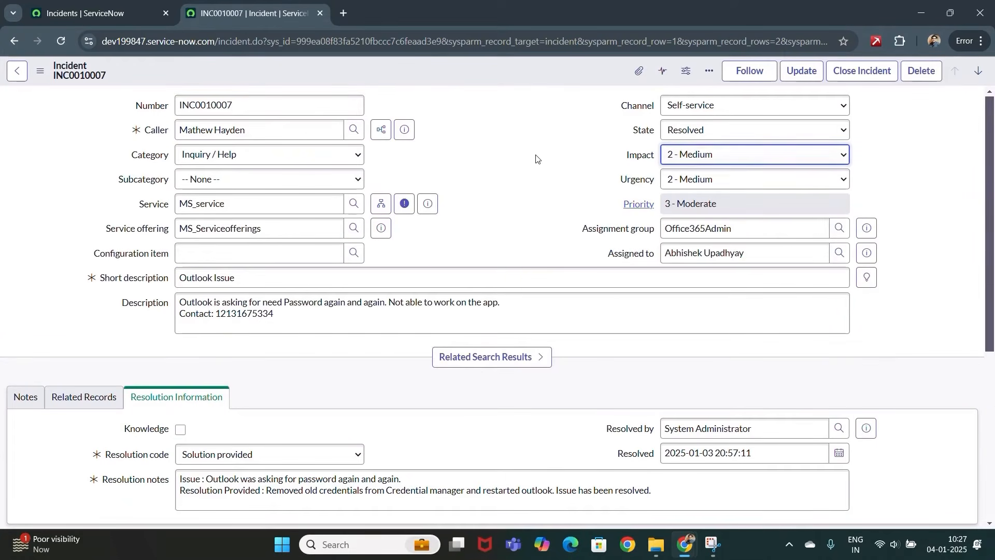
{"action": "scroll", "coordinate": [538, 159], "scroll_direction": "down", "scroll_amount": 1}
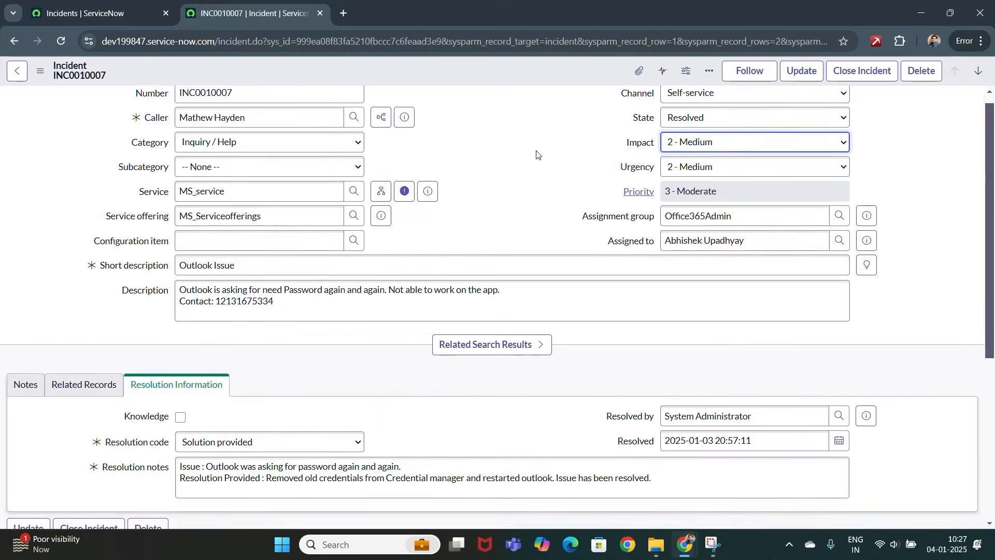
{"action": "scroll", "coordinate": [122, 215], "scroll_direction": "down", "scroll_amount": 4}
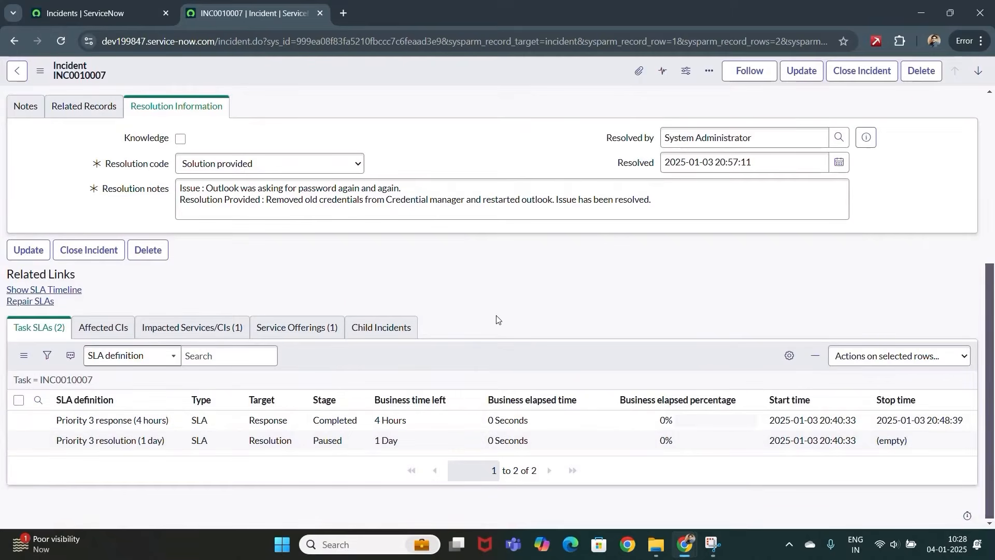
{"action": "scroll", "coordinate": [526, 304], "scroll_direction": "up", "scroll_amount": 5}
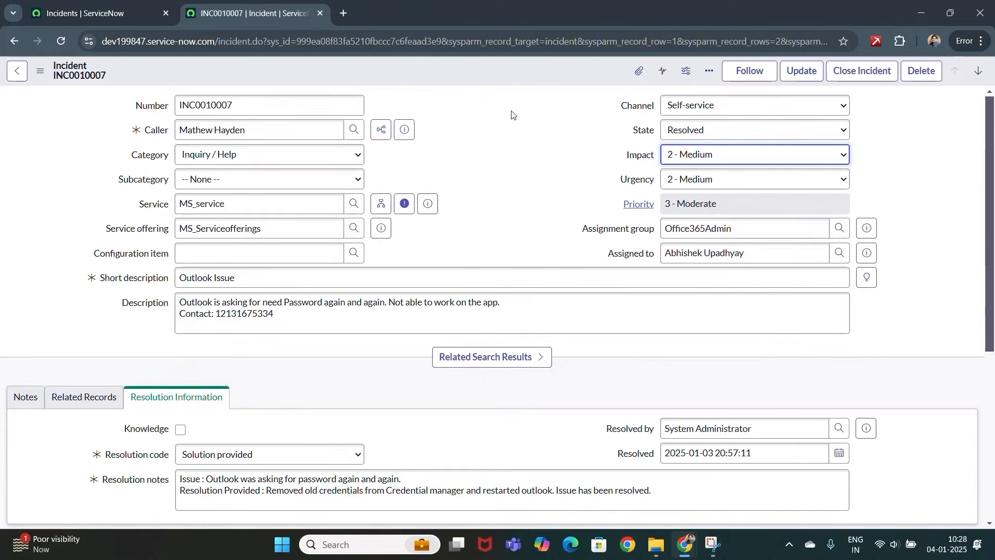
- Set INC0010007's state to Closed and save it
{"action": "left_click", "coordinate": [791, 124]}
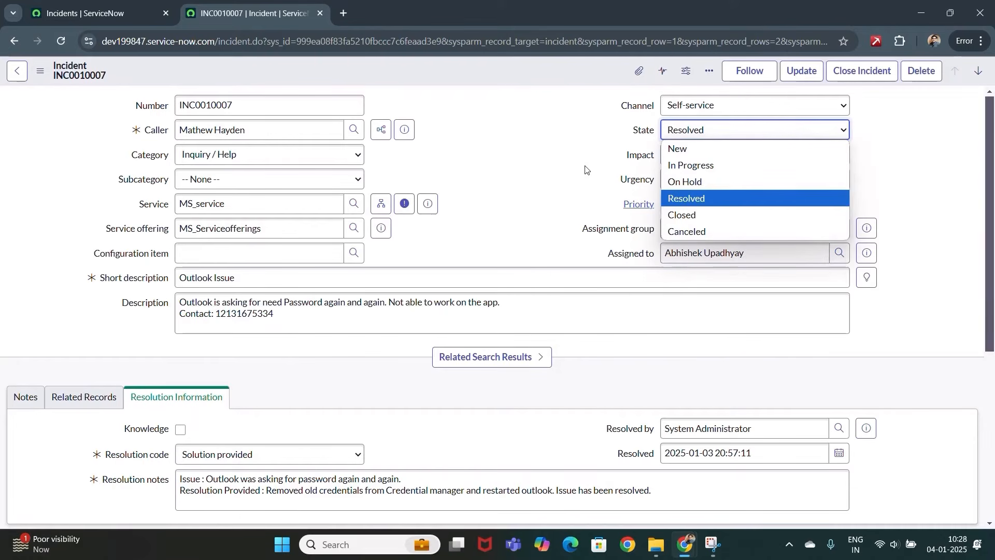
{"action": "left_click", "coordinate": [688, 214]}
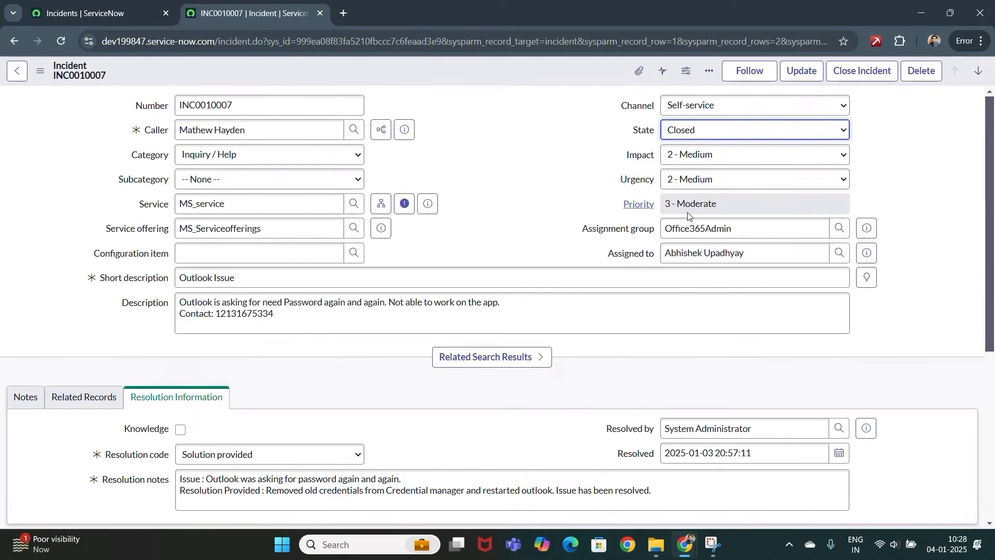
{"action": "left_click", "coordinate": [802, 71]}
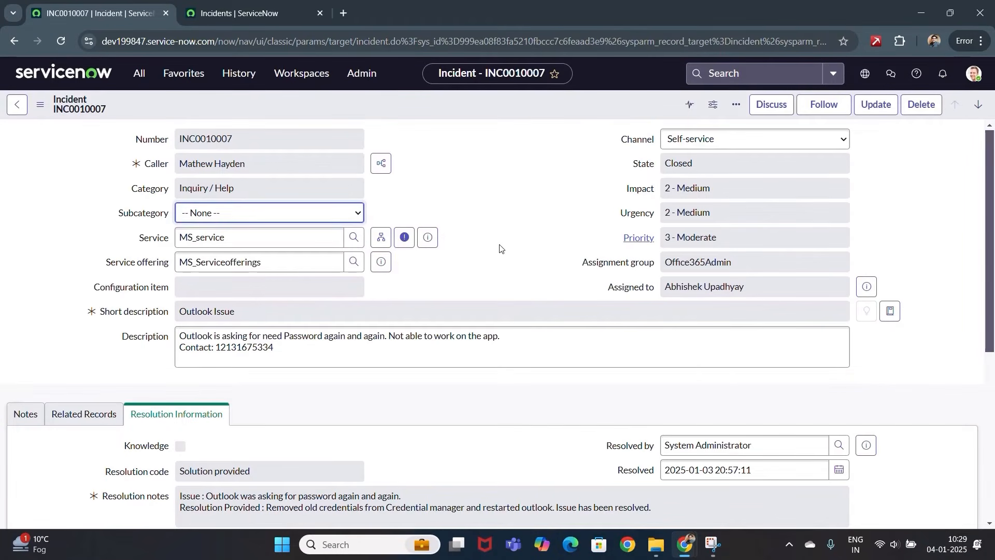
{"action": "scroll", "coordinate": [477, 240], "scroll_direction": "down", "scroll_amount": 3}
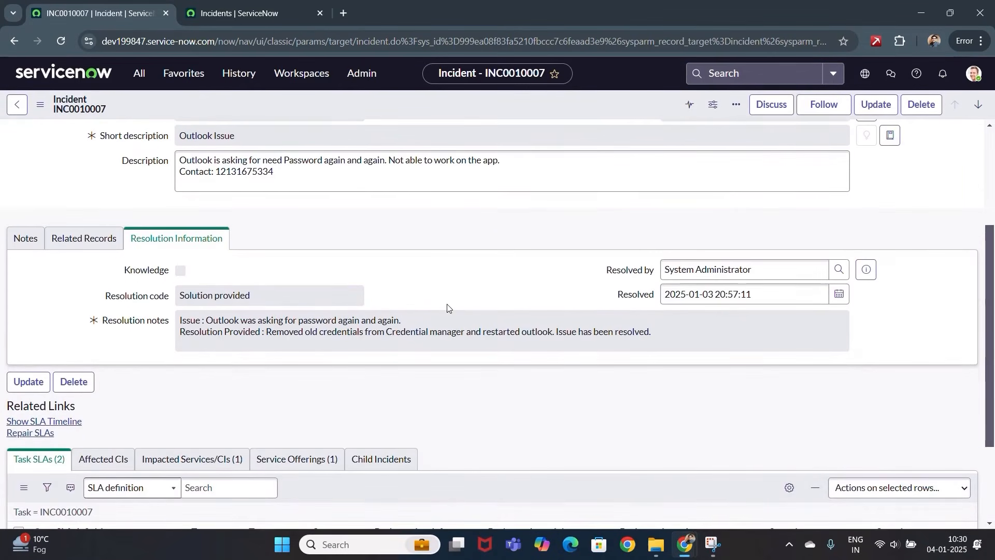
{"action": "scroll", "coordinate": [448, 308], "scroll_direction": "down", "scroll_amount": 2}
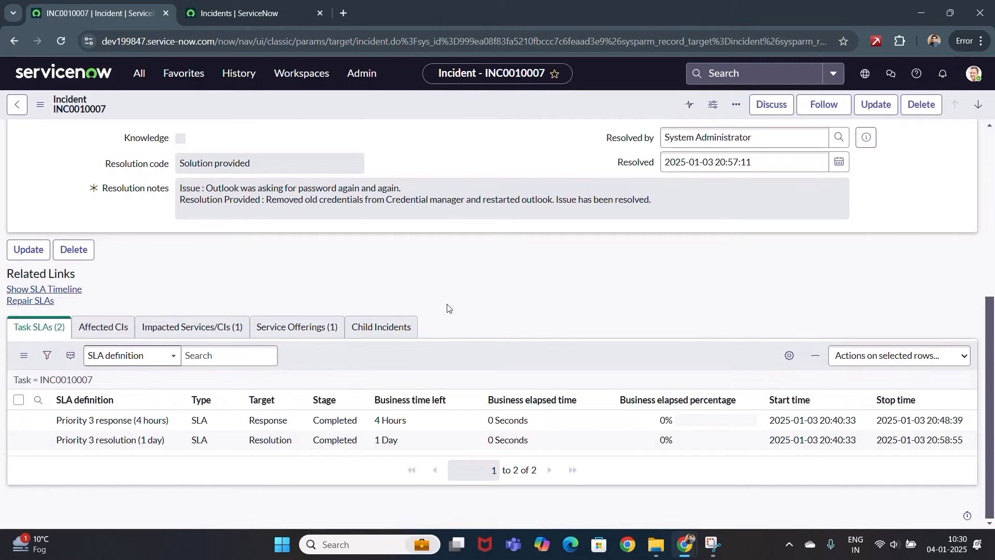
- Review the completed SLAs and activity history, then open the incident list's filter
{"action": "left_click", "coordinate": [360, 442]}
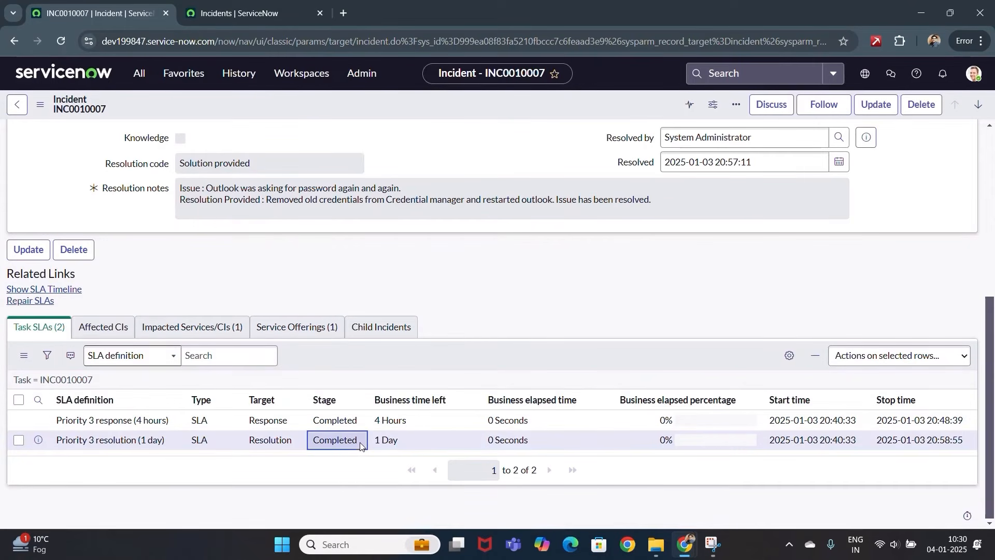
{"action": "left_click", "coordinate": [475, 336]}
{"action": "scroll", "coordinate": [475, 335], "scroll_direction": "up", "scroll_amount": 6}
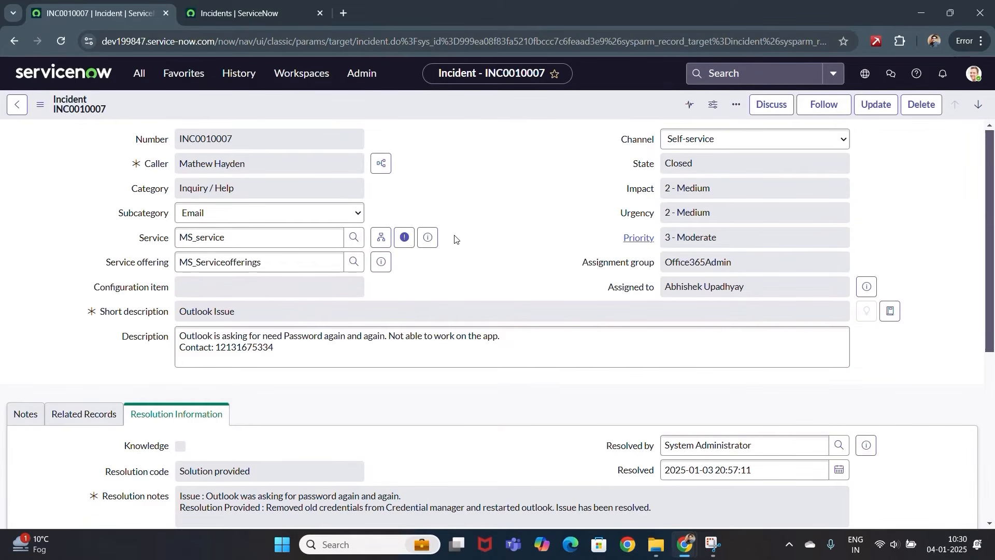
{"action": "left_click", "coordinate": [23, 418]}
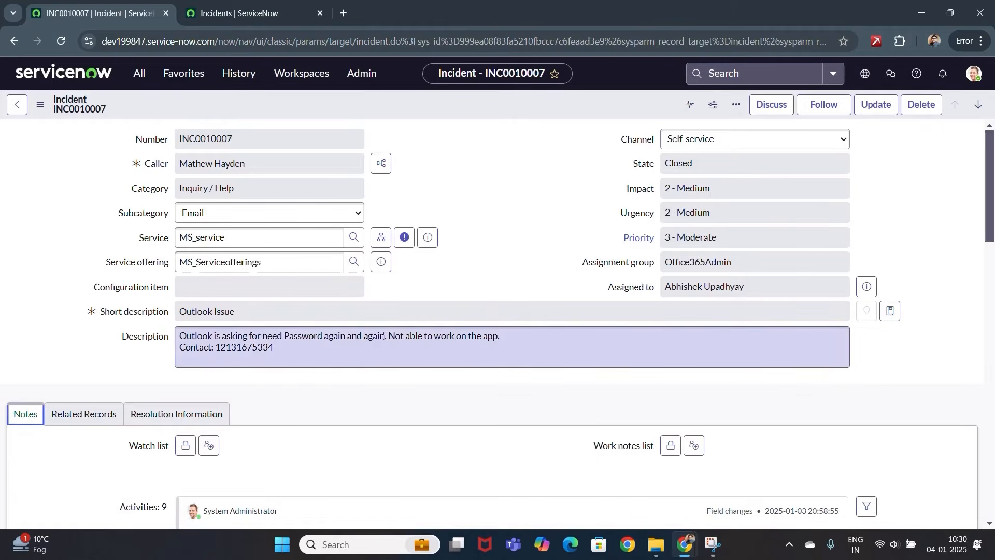
{"action": "left_click", "coordinate": [484, 255]}
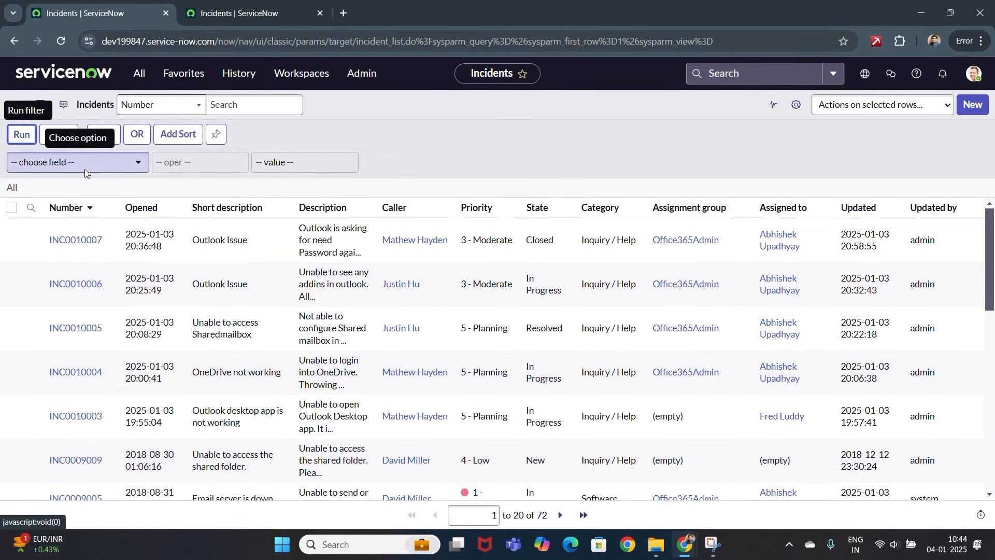
- Filter the incident list on Short description contains 'outlook' and run it
{"action": "left_click", "coordinate": [88, 171]}
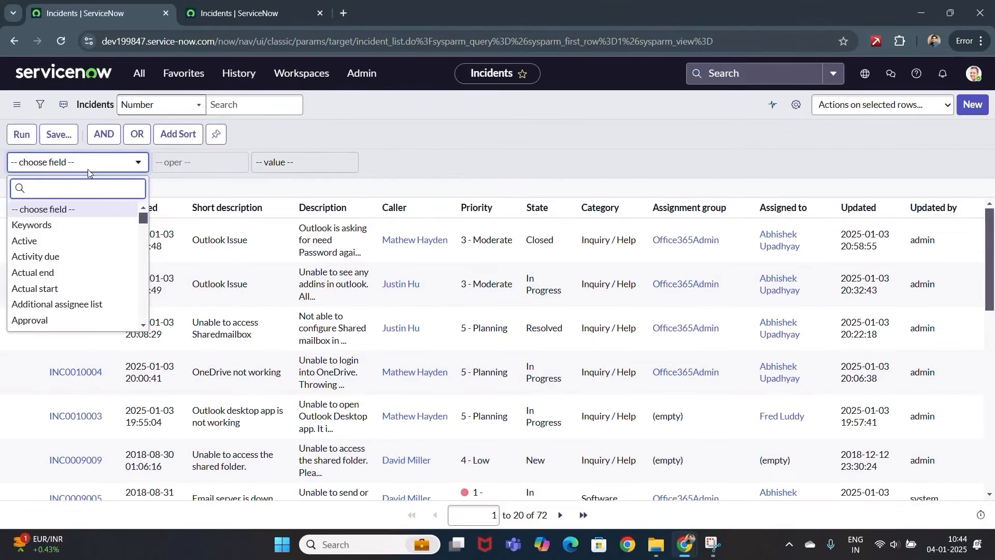
{"action": "type", "text": "short"}
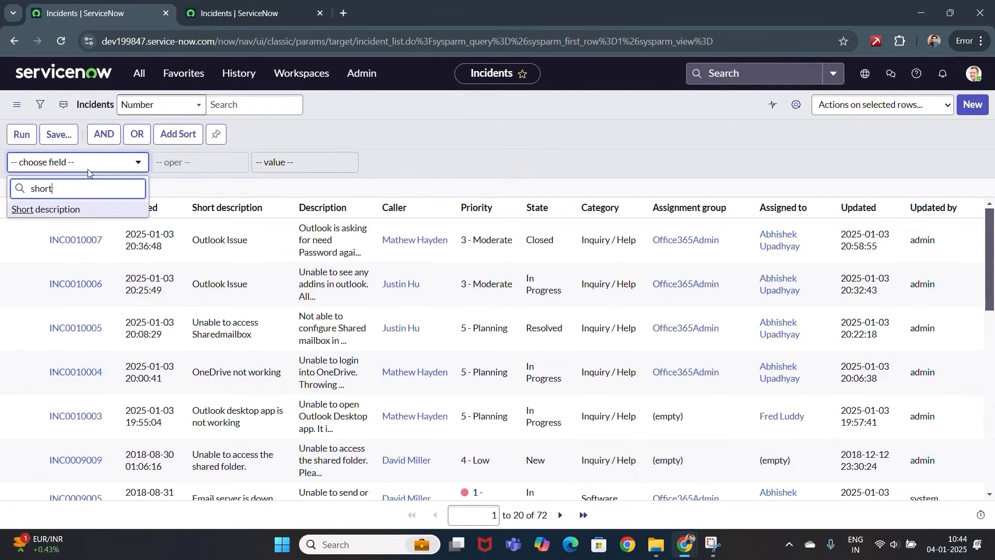
{"action": "left_click", "coordinate": [56, 209]}
{"action": "left_click", "coordinate": [190, 162]}
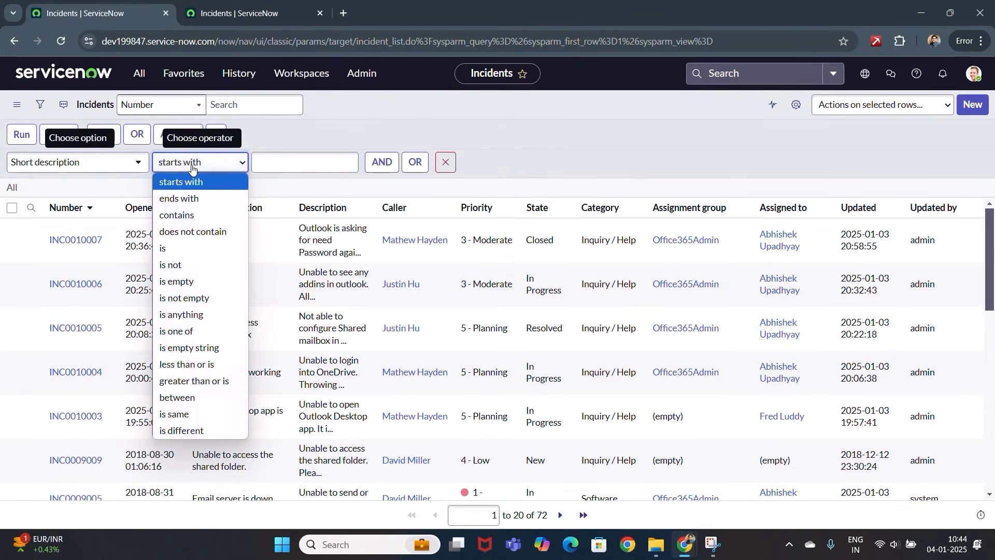
{"action": "left_click", "coordinate": [184, 218]}
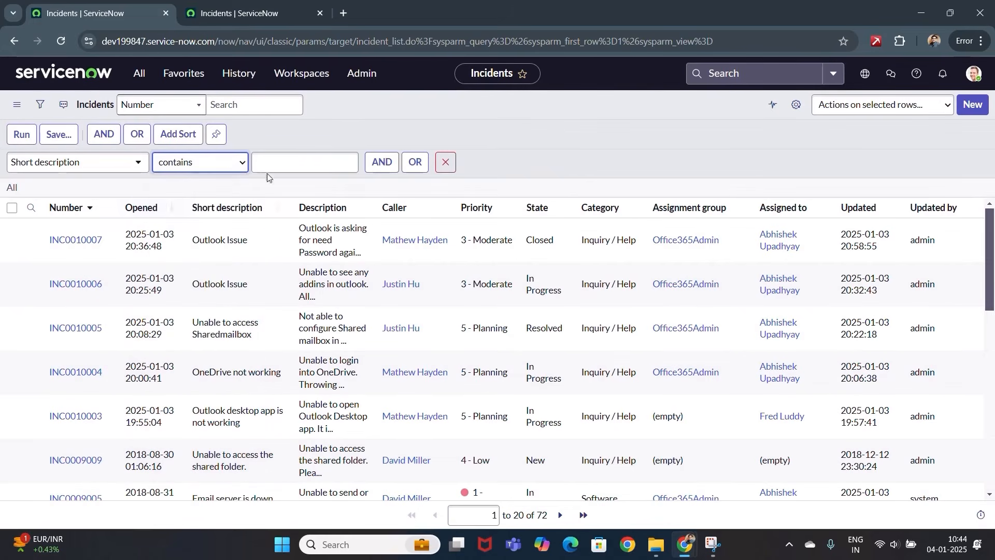
{"action": "left_click", "coordinate": [291, 160]}
{"action": "type", "text": "outlook"}
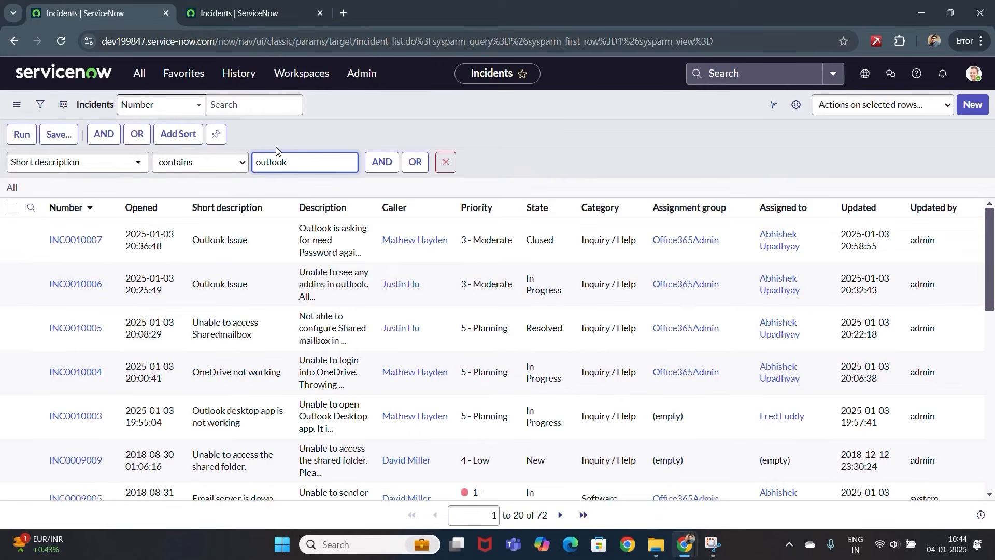
{"action": "left_click", "coordinate": [21, 138]}
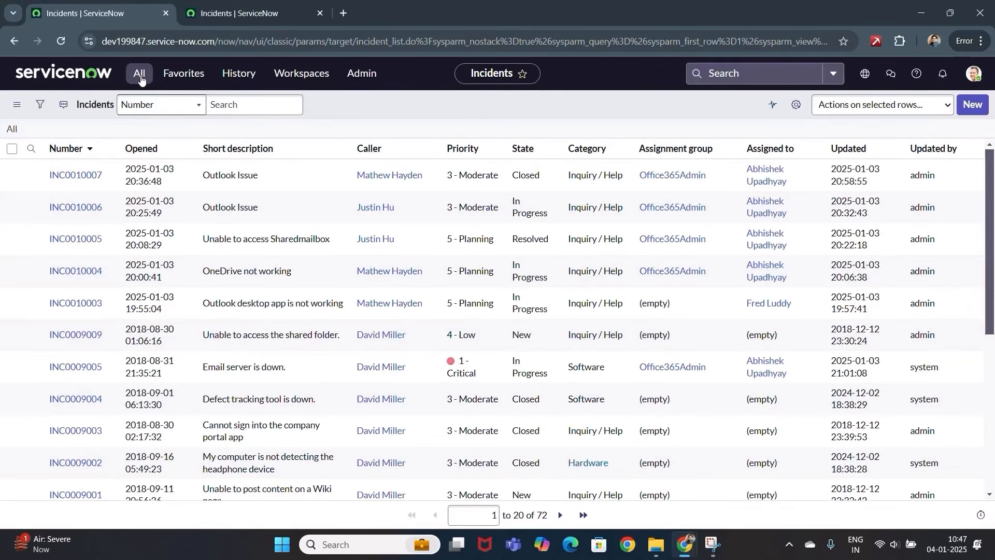
- Go to Self-Service > Dashboards and scroll through the 27 listed dashboards
{"action": "left_click", "coordinate": [140, 78]}
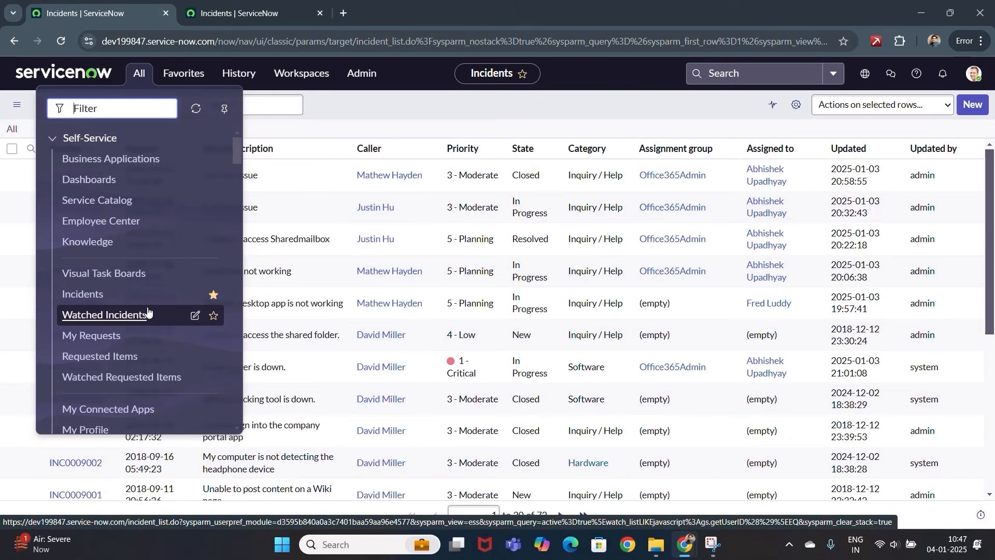
{"action": "left_click", "coordinate": [106, 186]}
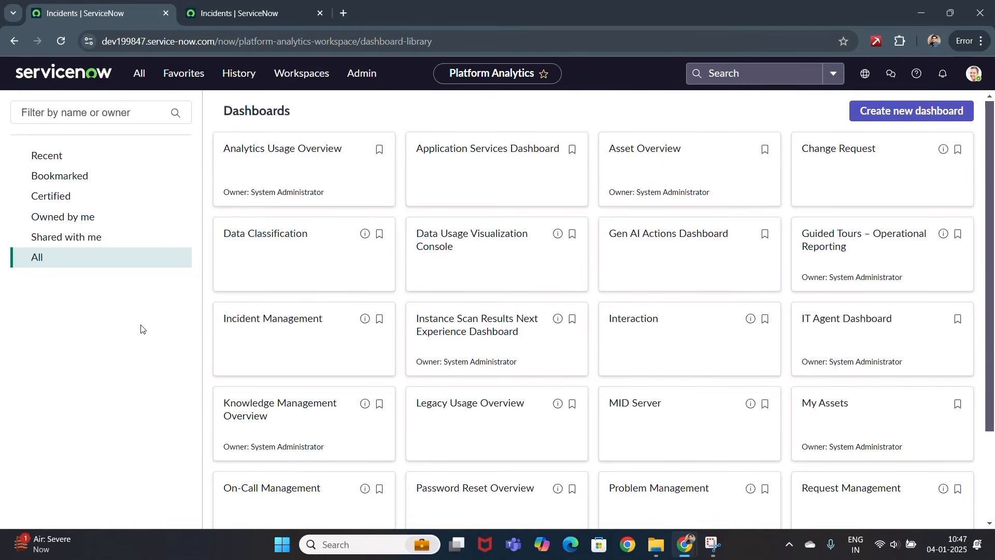
{"action": "scroll", "coordinate": [358, 395], "scroll_direction": "down", "scroll_amount": 2}
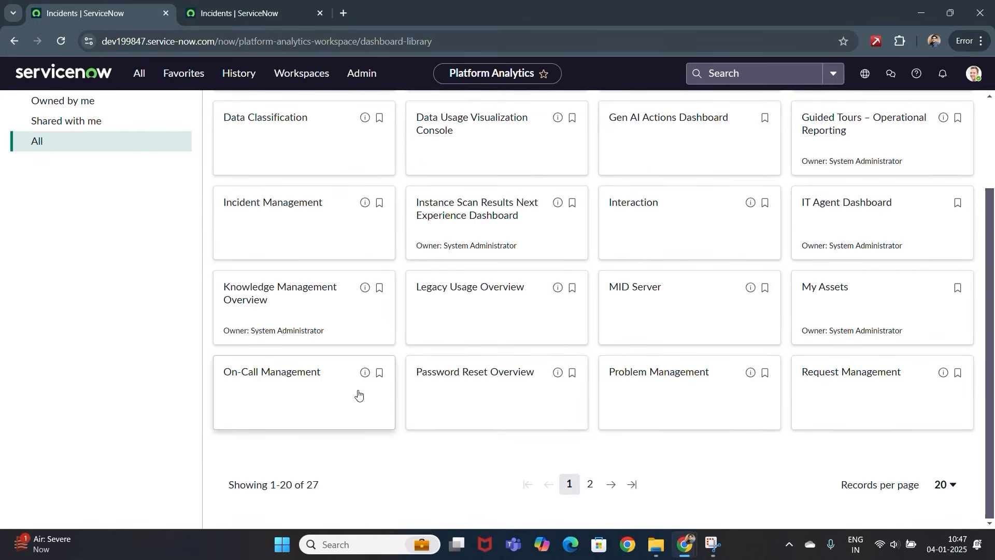
{"action": "scroll", "coordinate": [357, 395], "scroll_direction": "up", "scroll_amount": 2}
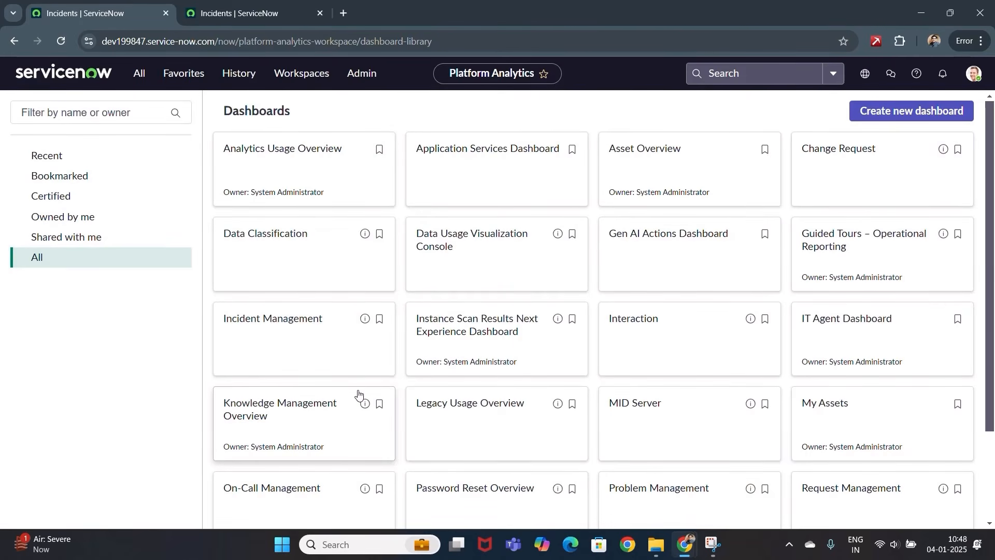